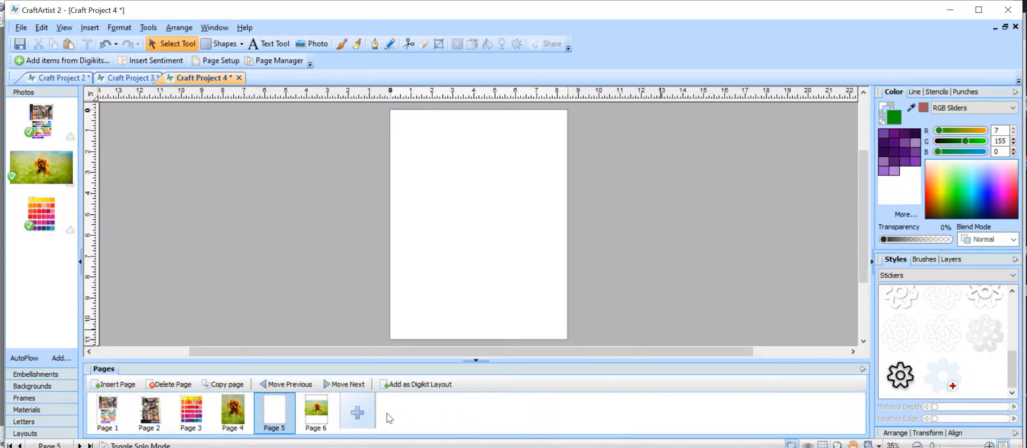
Place the printer test photo with color swatch rows on page 5 and enlarge it to about 8.58 by 11.11 in, filling the page
{"action": "left_click_drag", "start_coordinate": [41, 119], "coordinate": [428, 160]}
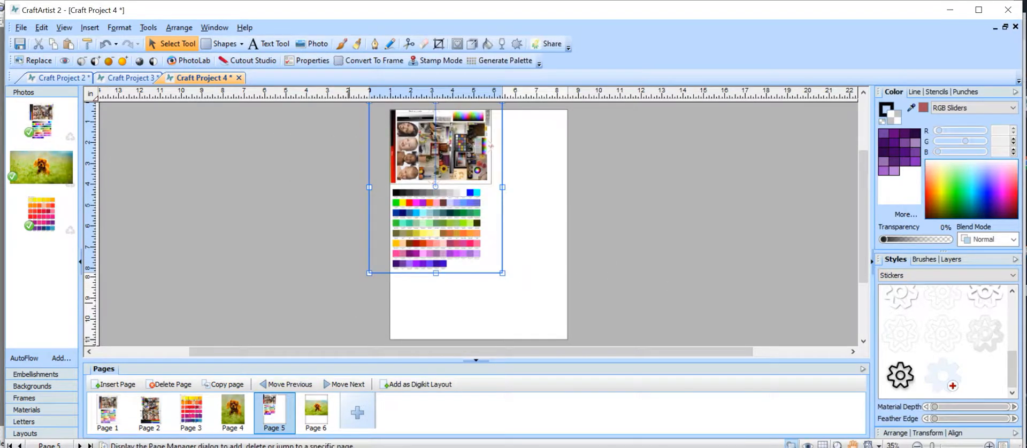
{"action": "mouse_move", "coordinate": [470, 222]}
{"action": "left_mouse_down"}
{"action": "mouse_move", "coordinate": [497, 235]}
{"action": "mouse_move", "coordinate": [485, 227]}
{"action": "left_mouse_up"}
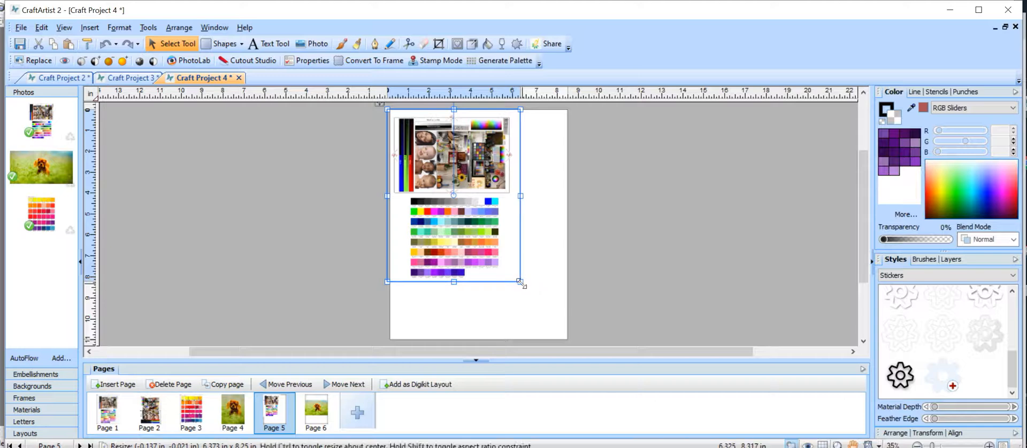
{"action": "left_click_drag", "start_coordinate": [520, 281], "coordinate": [570, 343]}
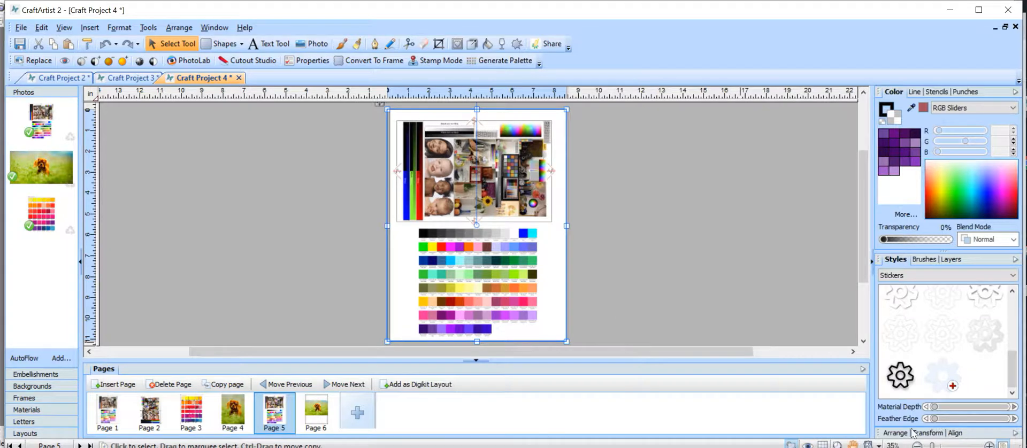
Examine the portraits, still-life objects and gradient bars of the test photo on page 5 at 164% zoom
{"action": "left_click_drag", "start_coordinate": [932, 445], "coordinate": [946, 445]}
{"action": "scroll", "coordinate": [556, 235], "scroll_direction": "up", "scroll_amount": 4}
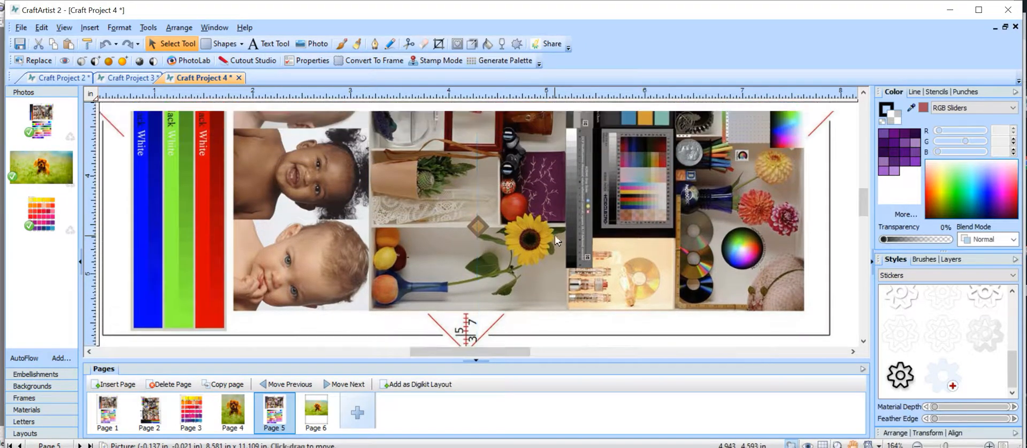
{"action": "scroll", "coordinate": [554, 235], "scroll_direction": "up", "scroll_amount": 5}
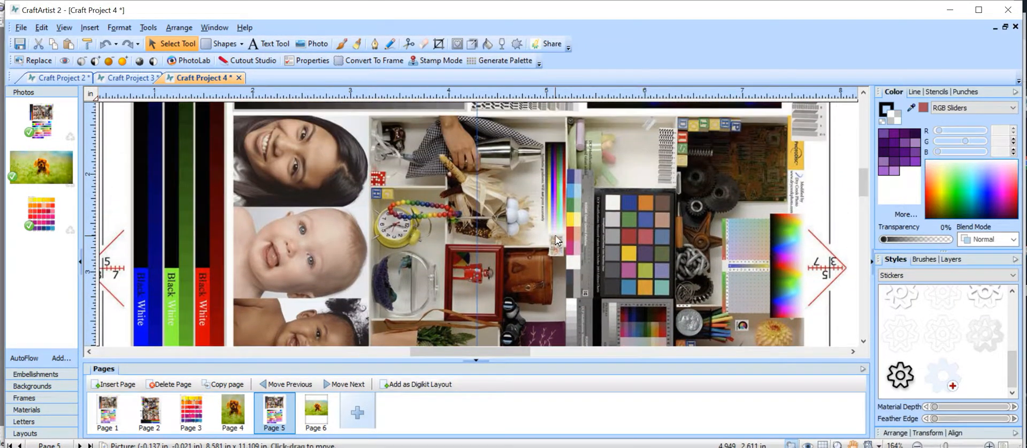
{"action": "scroll", "coordinate": [556, 241], "scroll_direction": "up", "scroll_amount": 2}
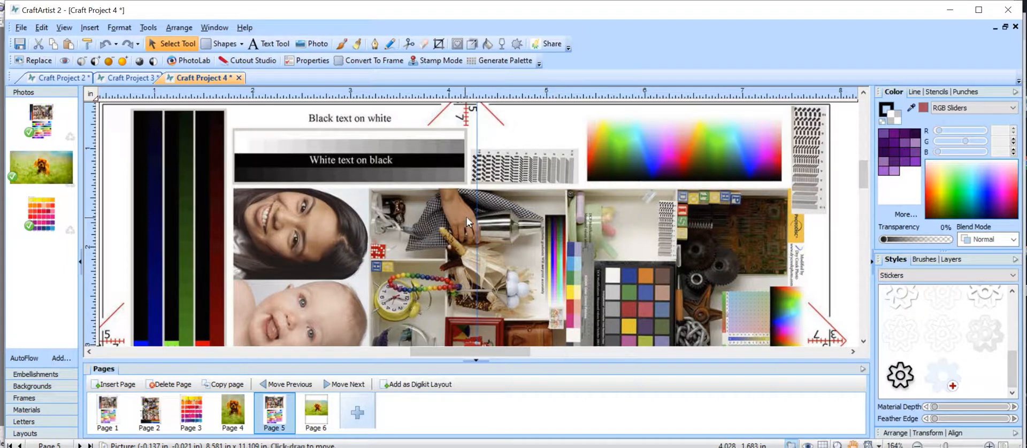
{"action": "scroll", "coordinate": [604, 246], "scroll_direction": "down", "scroll_amount": 1}
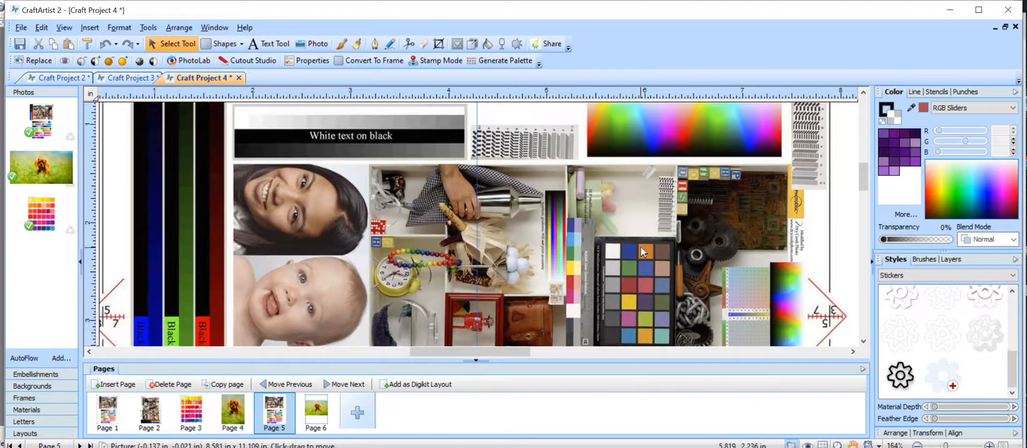
{"action": "scroll", "coordinate": [367, 303], "scroll_direction": "down", "scroll_amount": 2}
{"action": "scroll", "coordinate": [367, 303], "scroll_direction": "down", "scroll_amount": 1}
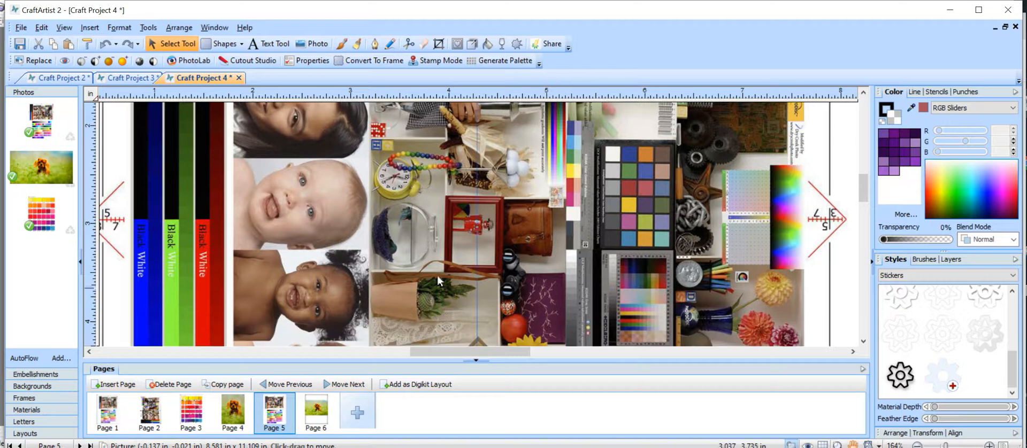
{"action": "scroll", "coordinate": [471, 221], "scroll_direction": "down", "scroll_amount": 5}
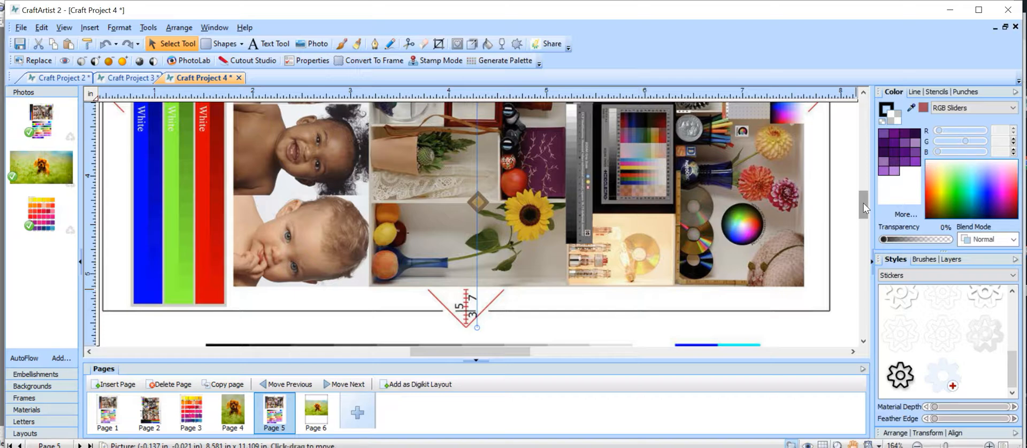
Examine the rows of named color swatches and their RGB values below the test photo on page 5
{"action": "left_click_drag", "start_coordinate": [863, 204], "coordinate": [859, 251]}
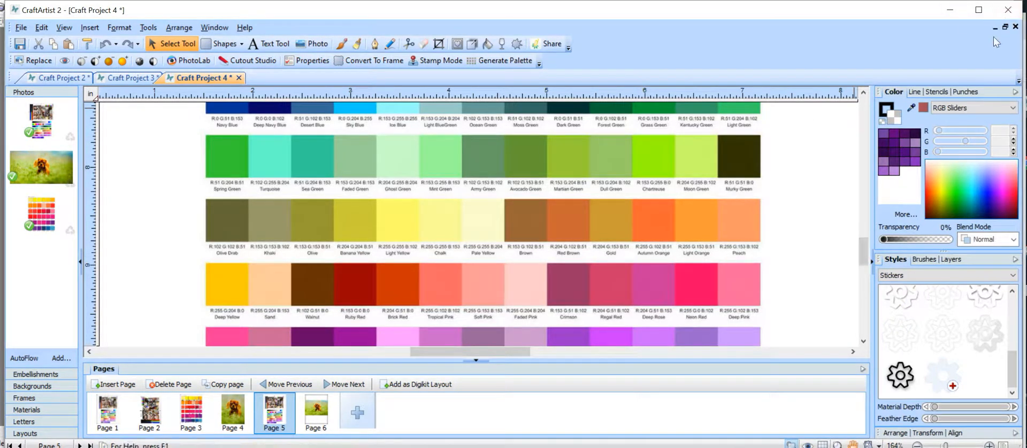
{"action": "scroll", "coordinate": [865, 172], "scroll_direction": "up", "scroll_amount": 2}
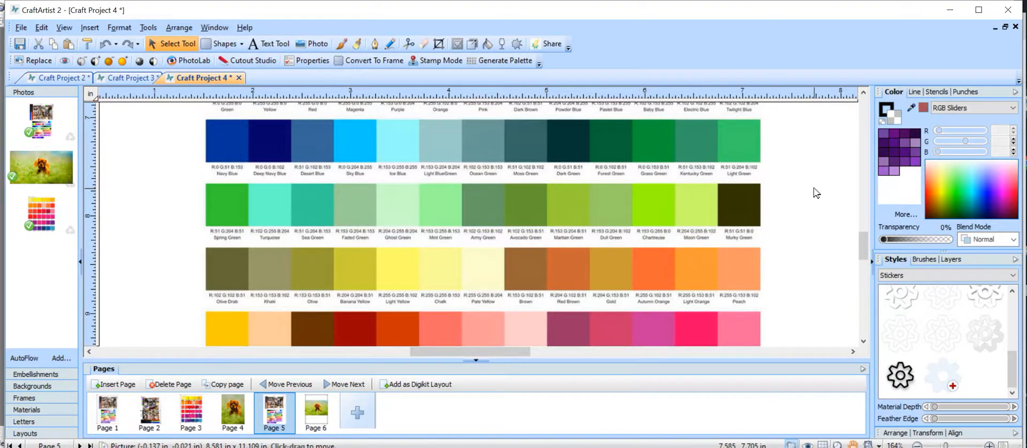
{"action": "scroll", "coordinate": [815, 193], "scroll_direction": "up", "scroll_amount": 2}
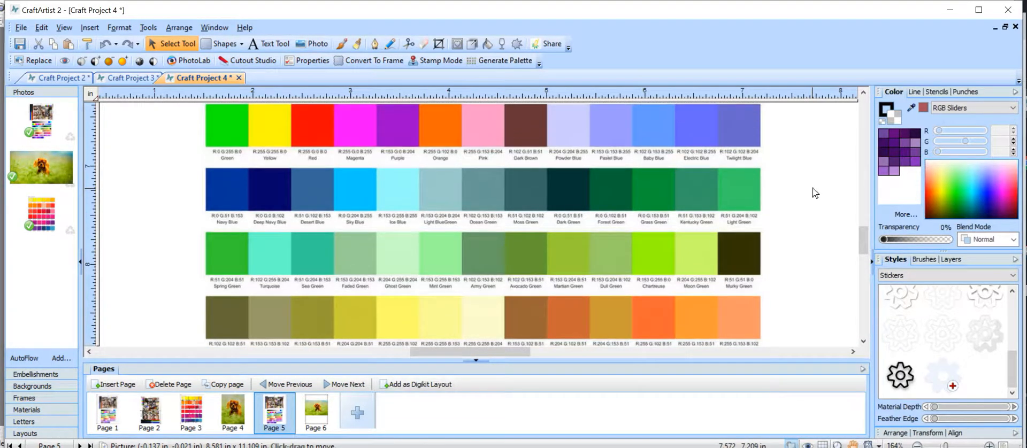
{"action": "scroll", "coordinate": [815, 193], "scroll_direction": "down", "scroll_amount": 3}
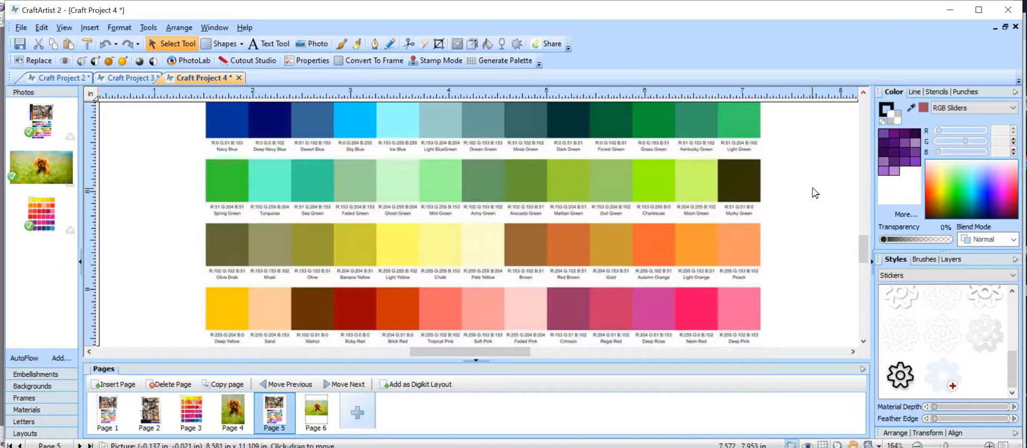
{"action": "scroll", "coordinate": [816, 193], "scroll_direction": "up", "scroll_amount": 4}
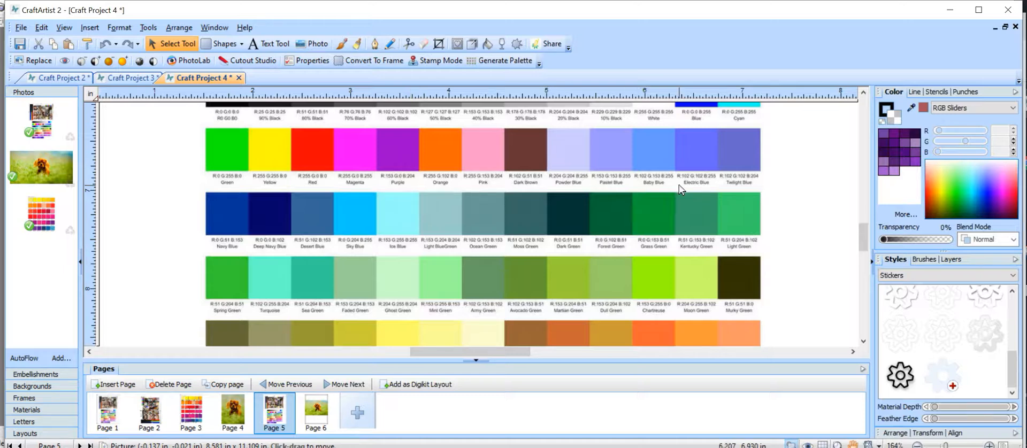
{"action": "scroll", "coordinate": [741, 191], "scroll_direction": "down", "scroll_amount": 5}
{"action": "scroll", "coordinate": [741, 191], "scroll_direction": "down", "scroll_amount": 3}
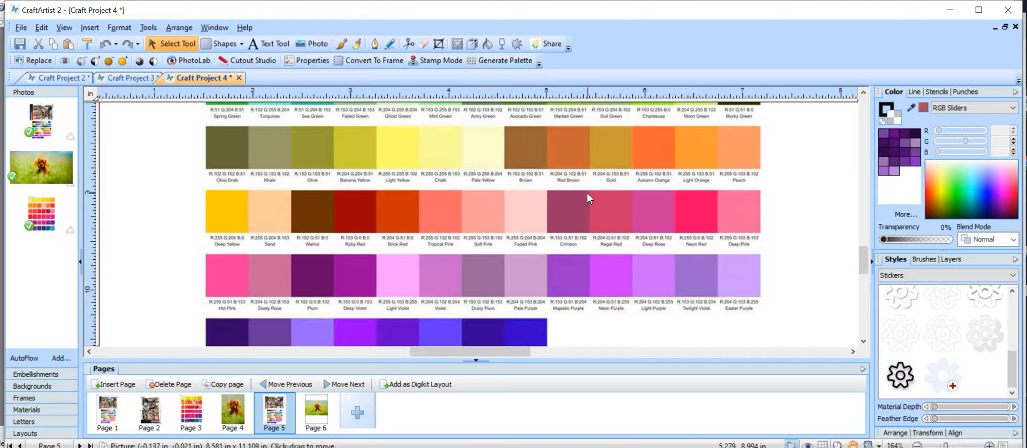
{"action": "scroll", "coordinate": [586, 193], "scroll_direction": "down", "scroll_amount": 4}
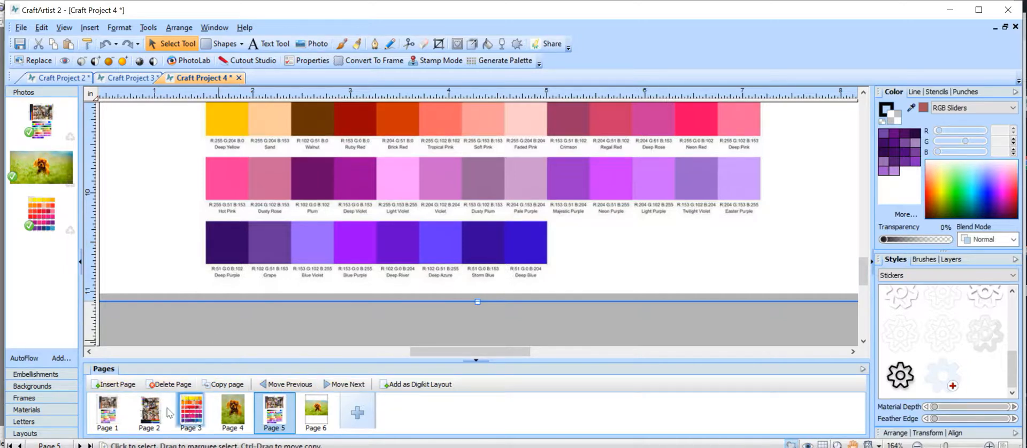
Insert a new page after page 5, place the RGB Bright 7 swatch chart on it and enlarge it to nearly fill the page
{"action": "left_click", "coordinate": [127, 384]}
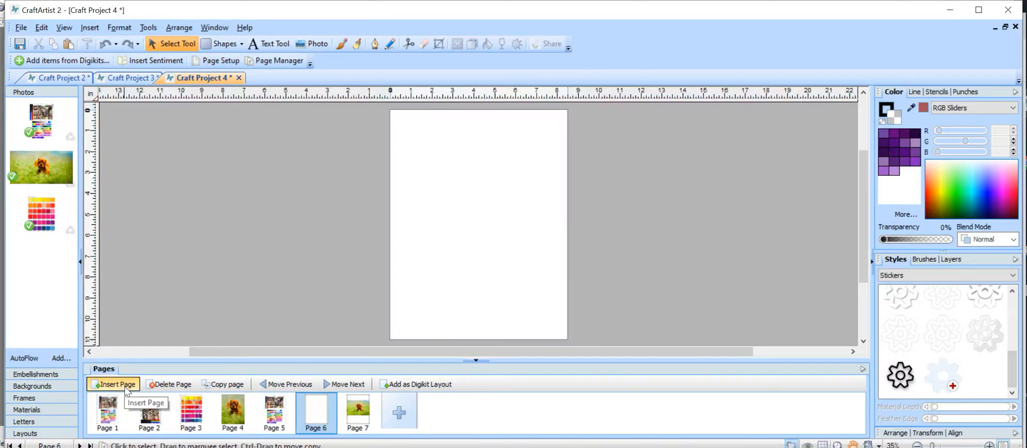
{"action": "left_click_drag", "start_coordinate": [41, 214], "coordinate": [418, 151]}
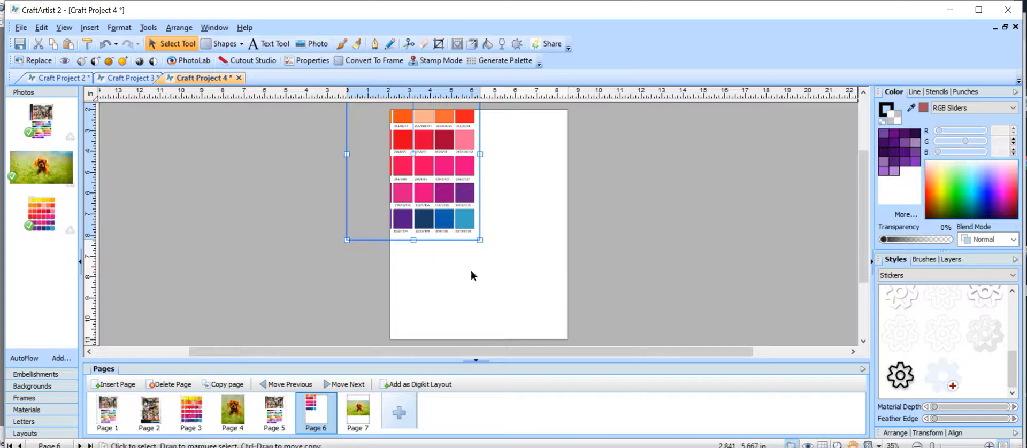
{"action": "left_click_drag", "start_coordinate": [480, 240], "coordinate": [528, 292]}
{"action": "left_click_drag", "start_coordinate": [431, 174], "coordinate": [490, 233]}
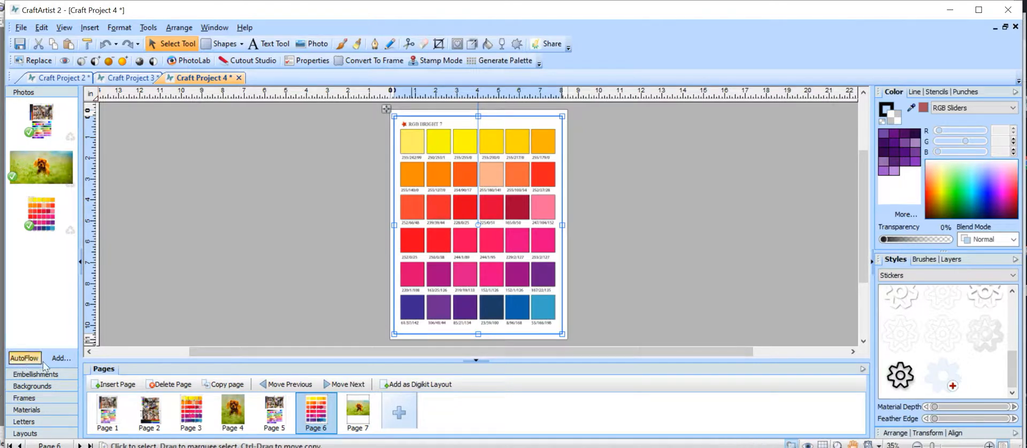
Start adding photos and browse the Color Library to the RGB Extended - JPG folder inside RGB Color
{"action": "left_click", "coordinate": [62, 359]}
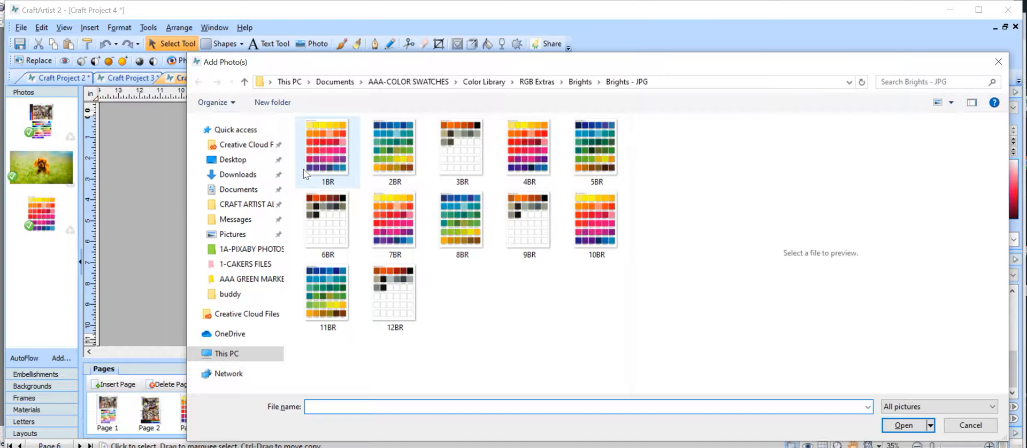
{"action": "left_click", "coordinate": [496, 84]}
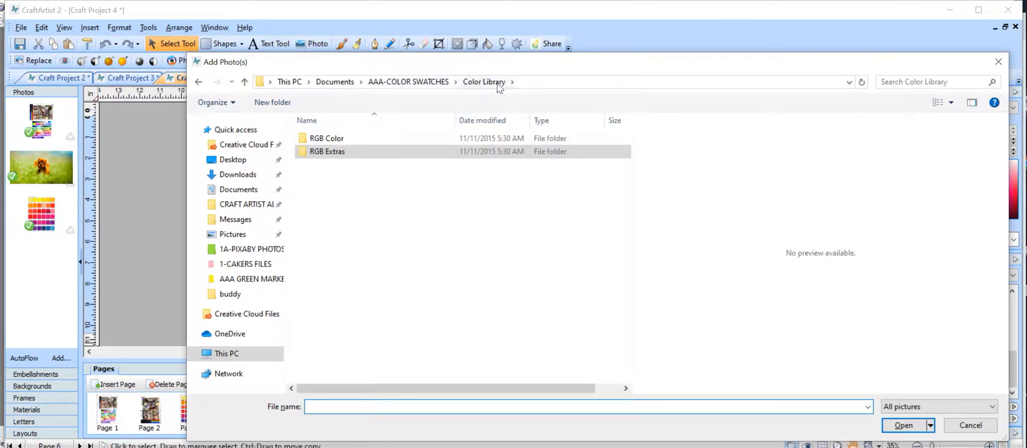
{"action": "double_click", "coordinate": [332, 139]}
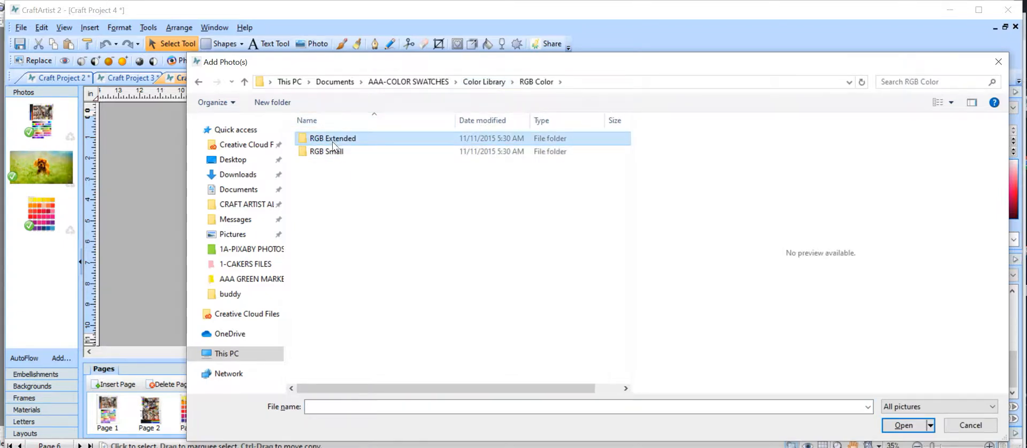
{"action": "double_click", "coordinate": [340, 140]}
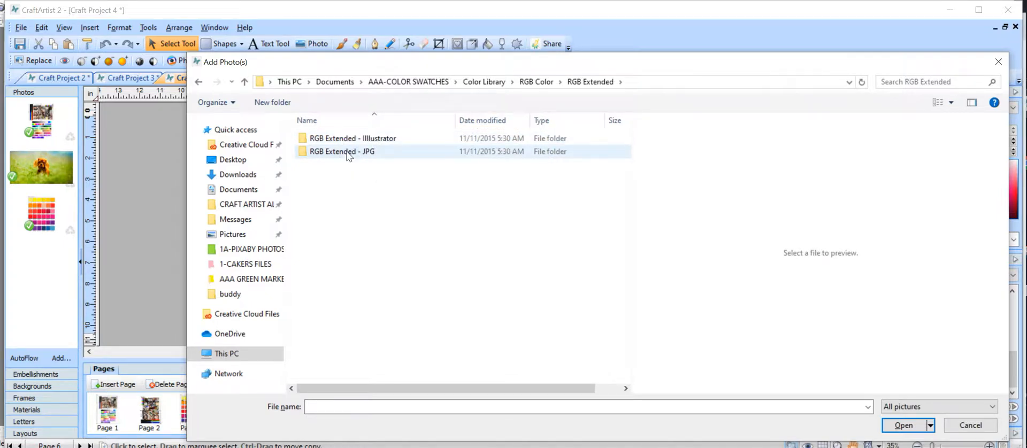
{"action": "double_click", "coordinate": [346, 152]}
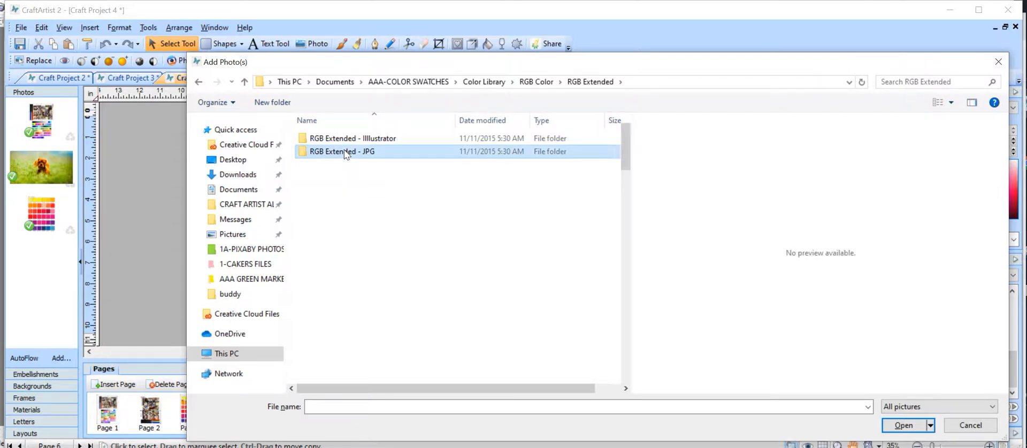
Preview the extended RGB swatch charts 1E to 4E and the purple and blue charts up to 48E
{"action": "left_click", "coordinate": [344, 149]}
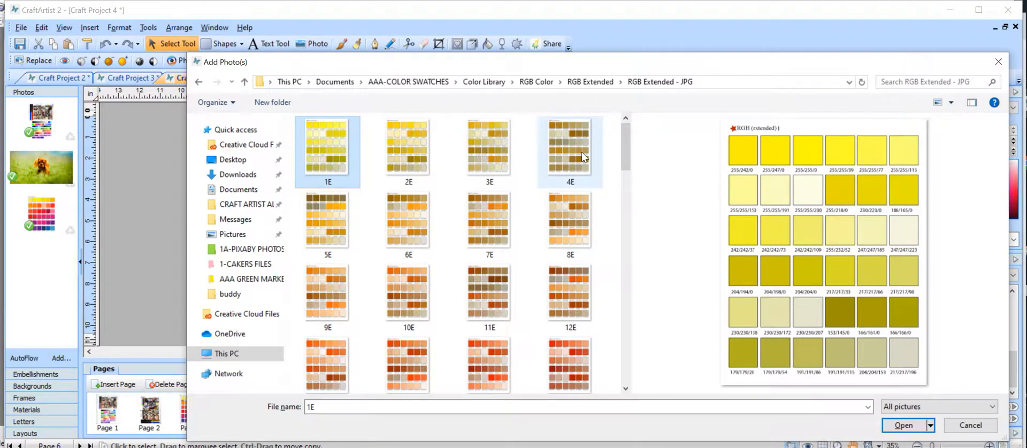
{"action": "left_click", "coordinate": [428, 157]}
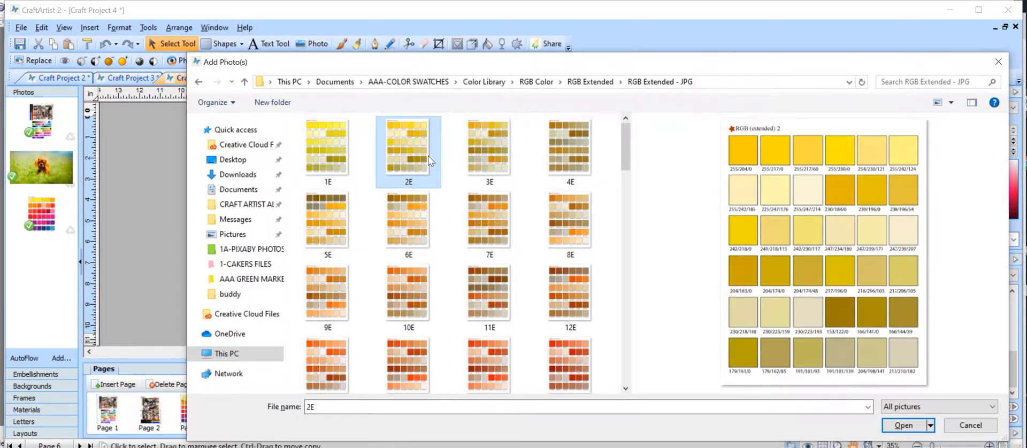
{"action": "left_click", "coordinate": [484, 159]}
{"action": "left_click", "coordinate": [558, 162]}
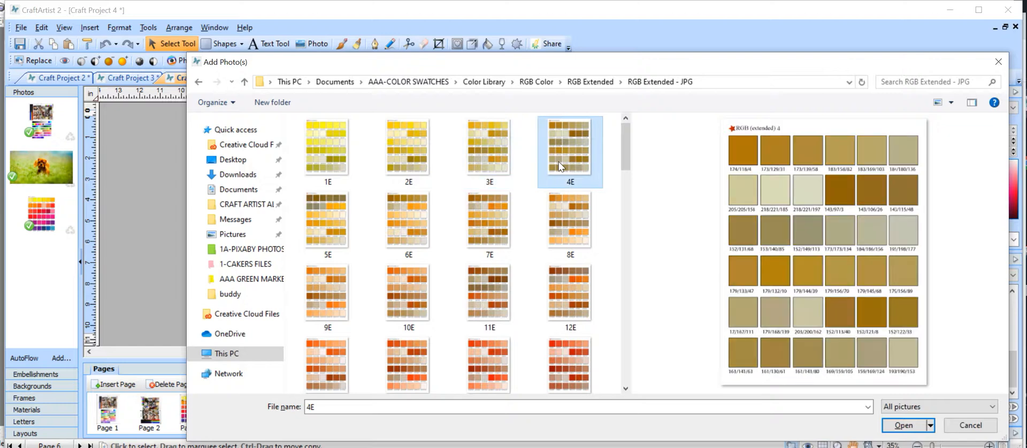
{"action": "left_click_drag", "start_coordinate": [630, 166], "coordinate": [621, 265]}
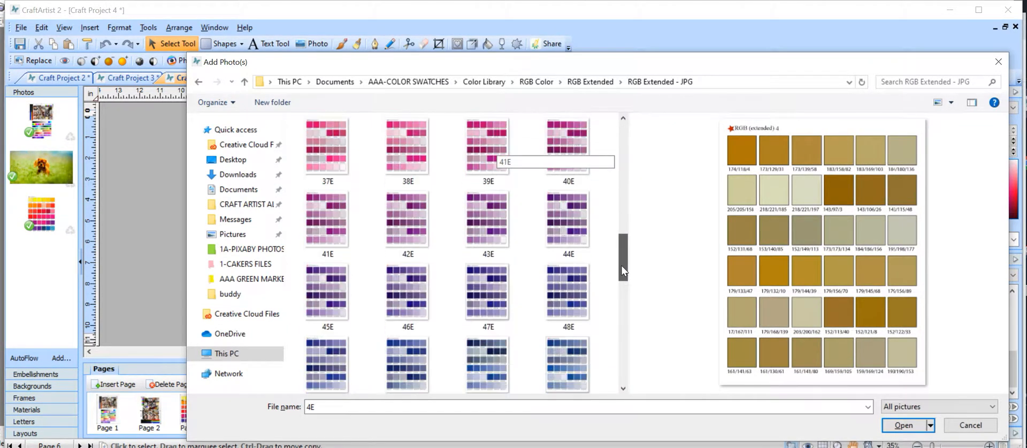
{"action": "left_click", "coordinate": [555, 228]}
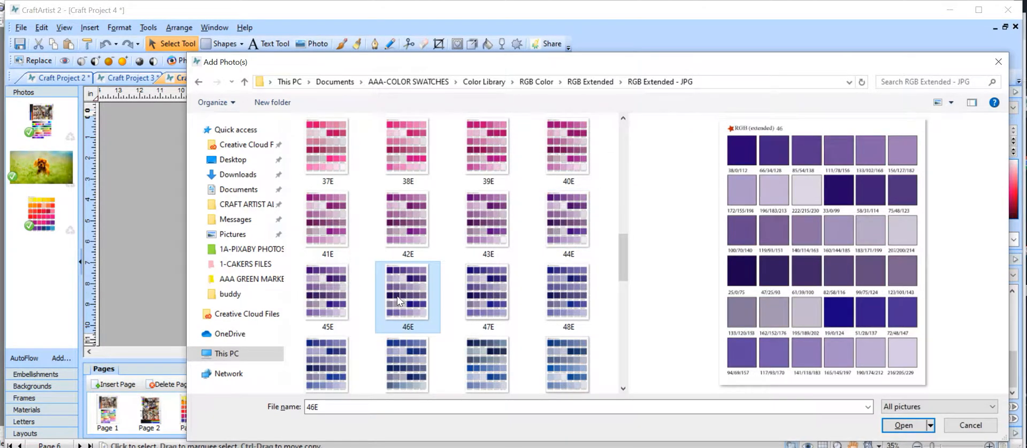
{"action": "left_click", "coordinate": [487, 301]}
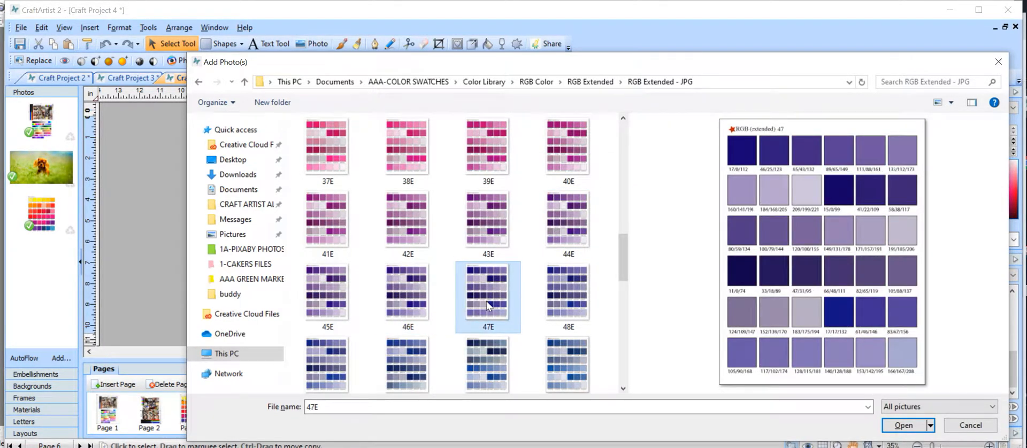
{"action": "left_click", "coordinate": [565, 304]}
Preview the red extended charts 20E and 22E, and go back to the RGB Color folder
{"action": "left_click_drag", "start_coordinate": [624, 246], "coordinate": [631, 230]}
{"action": "left_click_drag", "start_coordinate": [629, 214], "coordinate": [628, 177]}
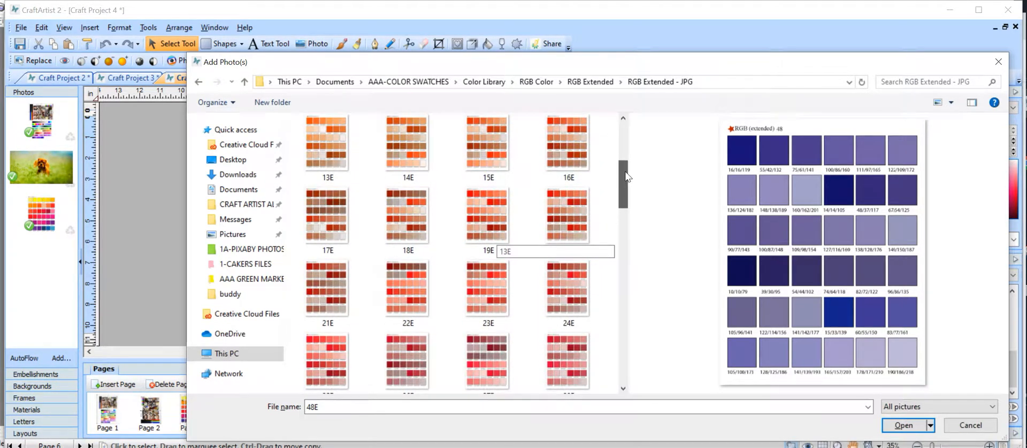
{"action": "left_click", "coordinate": [591, 197]}
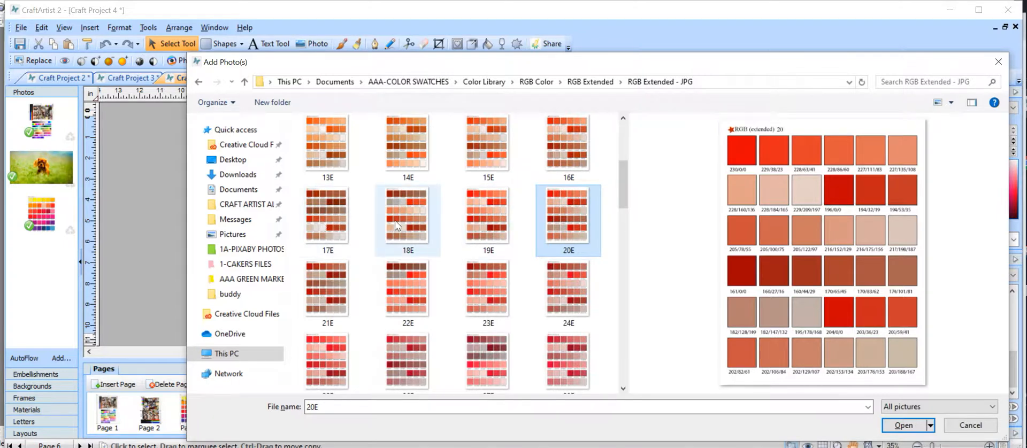
{"action": "left_click", "coordinate": [409, 302]}
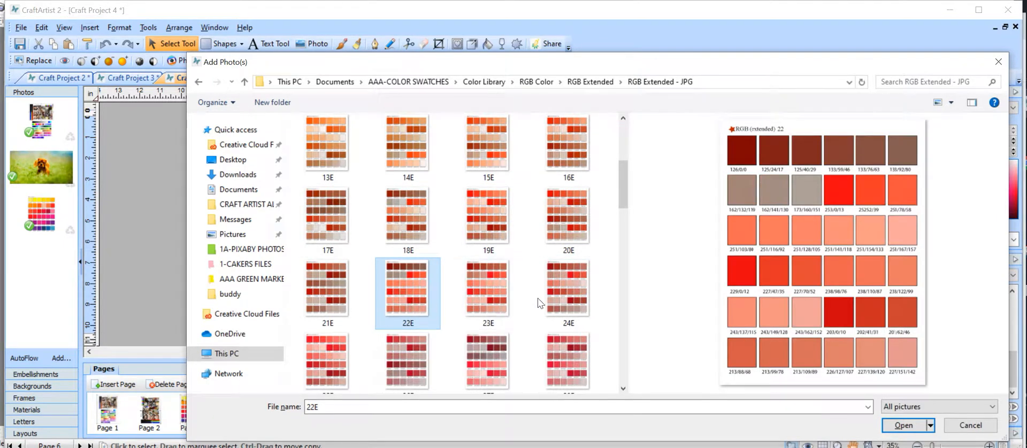
{"action": "left_click", "coordinate": [622, 117]}
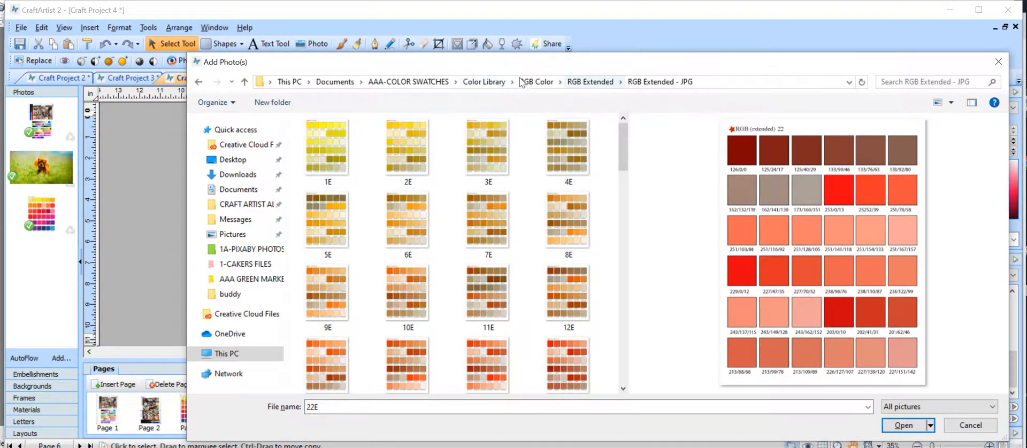
{"action": "left_click", "coordinate": [536, 82]}
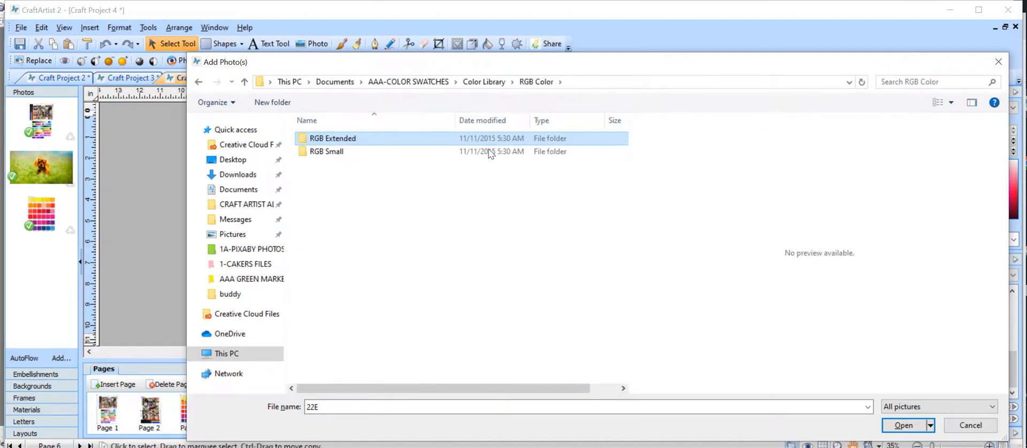
Browse to the RGB Small - JPG folder and preview the small swatch charts 4S and 3S
{"action": "double_click", "coordinate": [329, 154]}
{"action": "left_click", "coordinate": [328, 154]}
{"action": "double_click", "coordinate": [329, 153]}
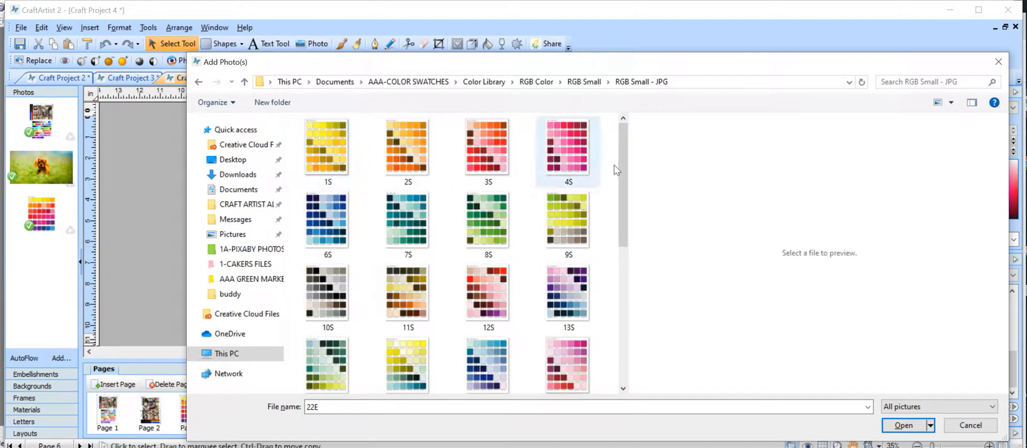
{"action": "left_click", "coordinate": [576, 162]}
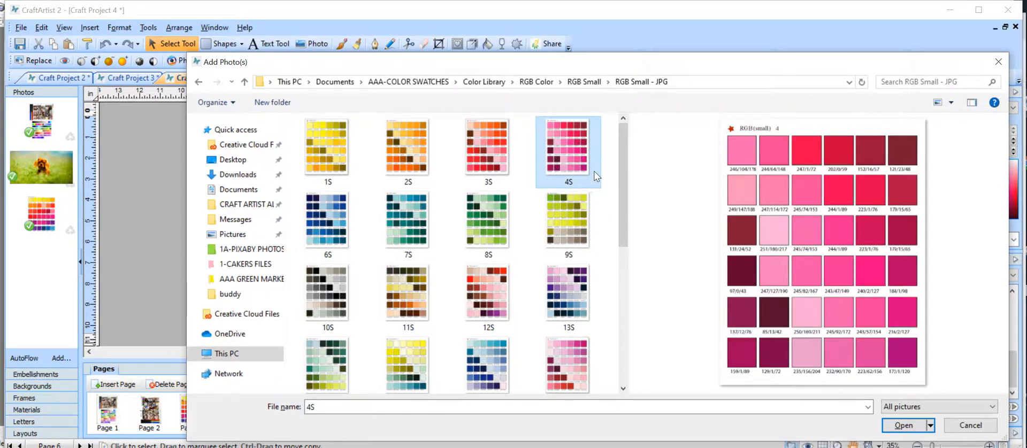
{"action": "left_click", "coordinate": [480, 151]}
{"action": "scroll", "coordinate": [482, 151], "scroll_direction": "down", "scroll_amount": 3}
{"action": "scroll", "coordinate": [482, 150], "scroll_direction": "down", "scroll_amount": 1}
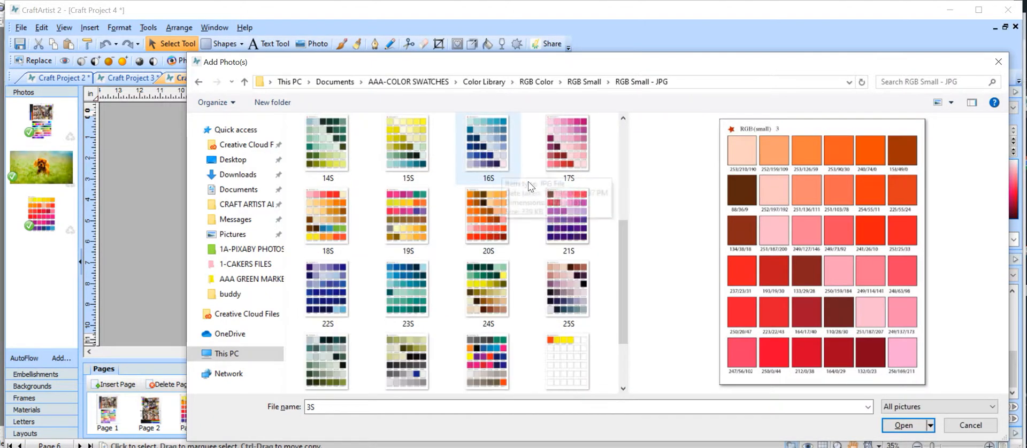
Preview the small swatch charts 19S, 28S and 22S, and close the photo browser without adding any
{"action": "left_click", "coordinate": [407, 221]}
{"action": "left_click", "coordinate": [510, 358]}
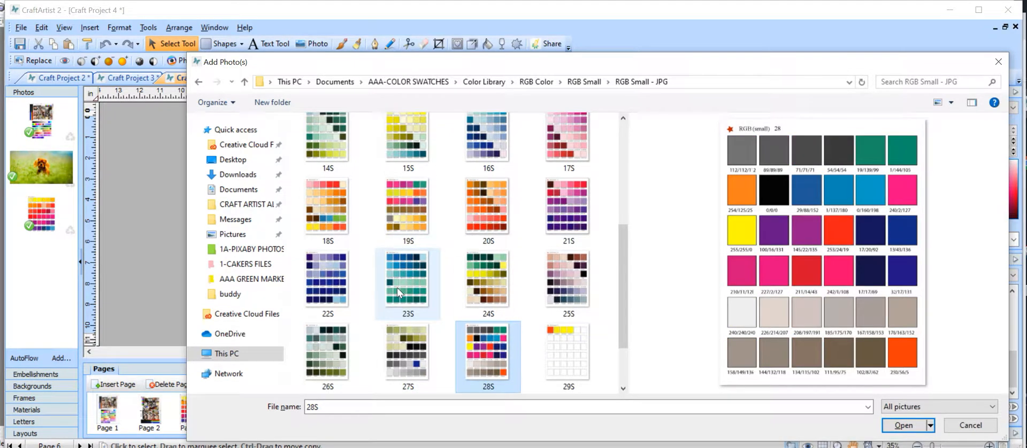
{"action": "left_click", "coordinate": [321, 270]}
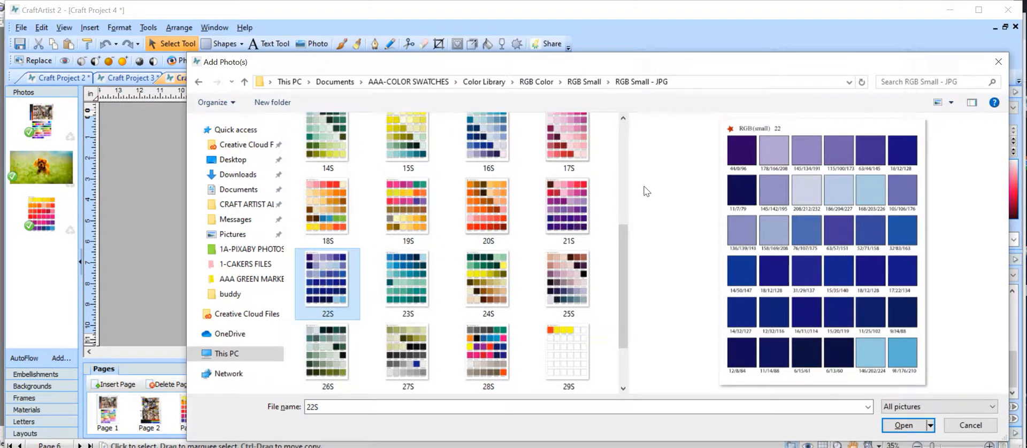
{"action": "scroll", "coordinate": [464, 235], "scroll_direction": "up", "scroll_amount": 2}
{"action": "scroll", "coordinate": [465, 236], "scroll_direction": "up", "scroll_amount": 1}
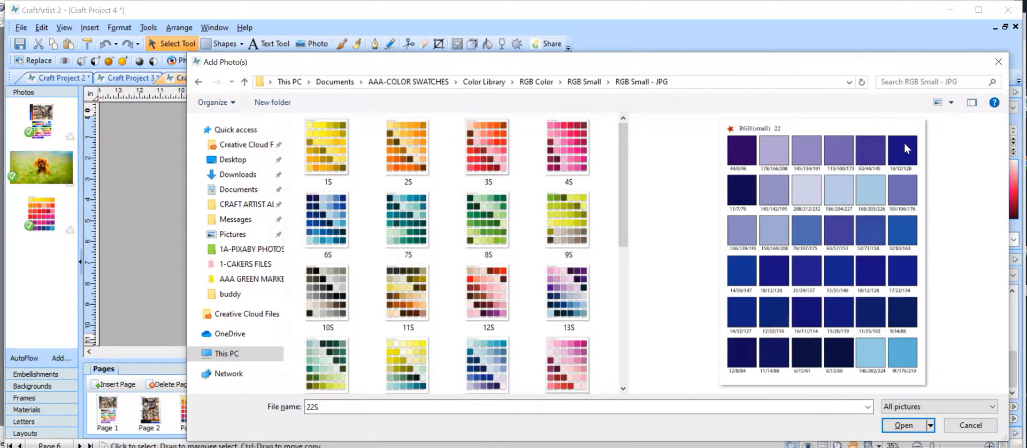
{"action": "left_click", "coordinate": [1003, 65]}
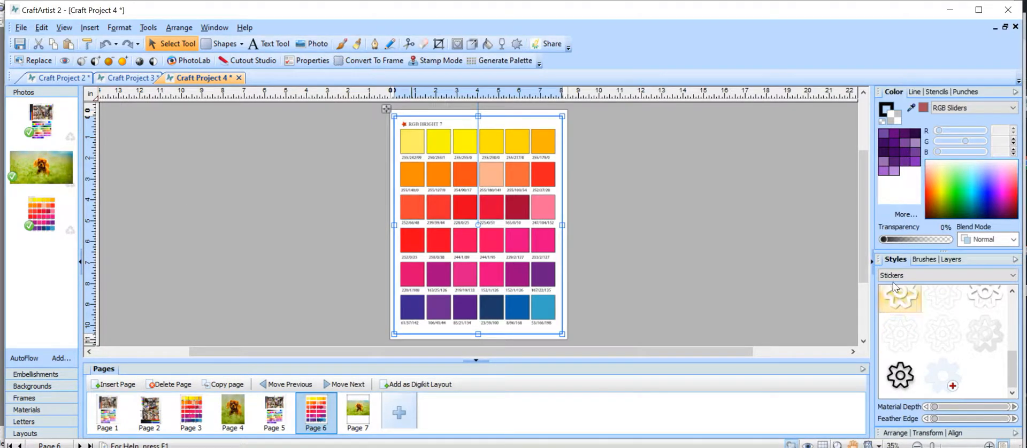
Replace the RGB Bright 7 chart on page 6 with the puppy photo, enlarged beyond the page width and centered on the dog
{"action": "mouse_move", "coordinate": [473, 252]}
{"action": "left_mouse_down"}
{"action": "mouse_move", "coordinate": [491, 258]}
{"action": "mouse_move", "coordinate": [475, 249]}
{"action": "left_mouse_up"}
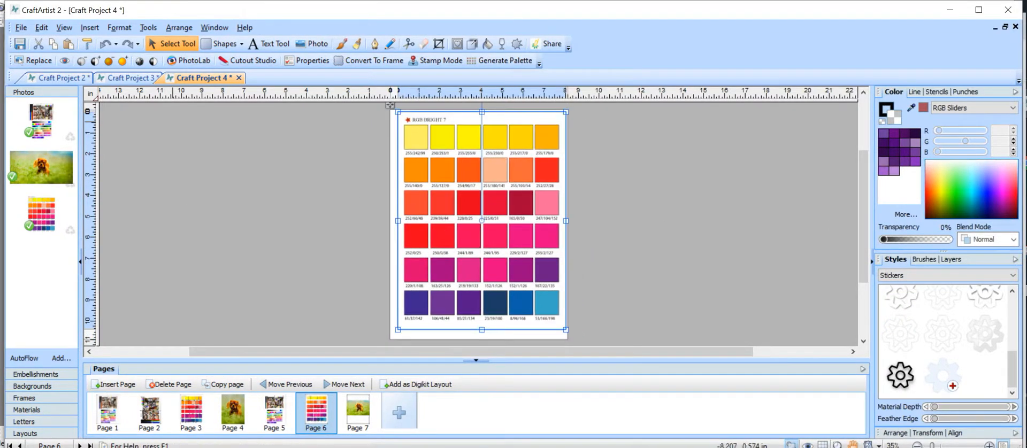
{"action": "left_click", "coordinate": [36, 47]}
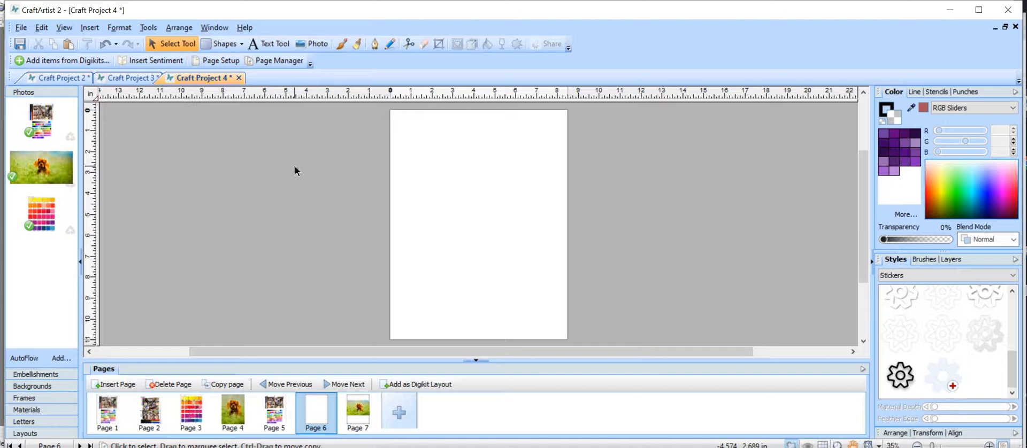
{"action": "left_click_drag", "start_coordinate": [40, 169], "coordinate": [451, 183]}
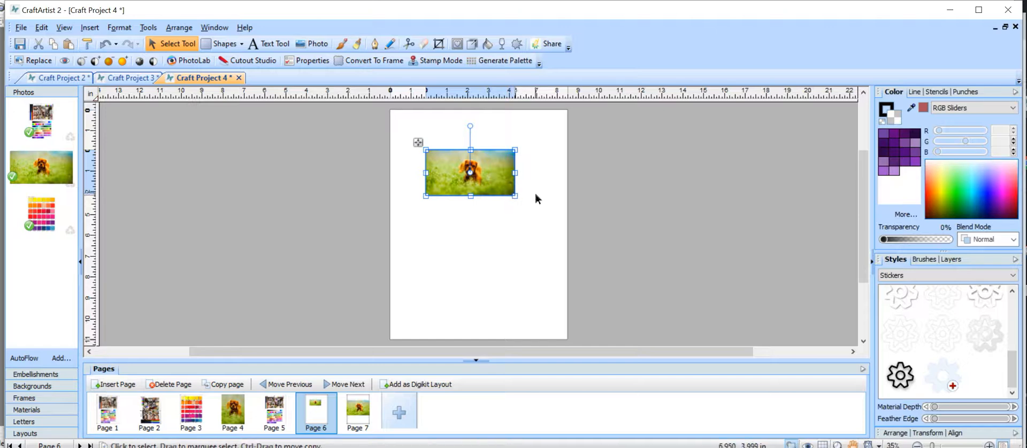
{"action": "left_click_drag", "start_coordinate": [515, 196], "coordinate": [708, 296]}
{"action": "left_click_drag", "start_coordinate": [586, 239], "coordinate": [478, 235]}
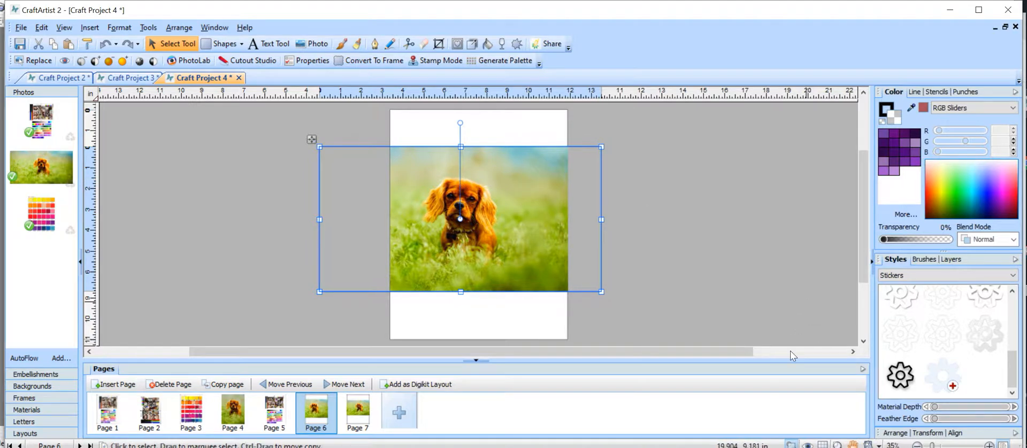
Clear all colors from the My Digikit palette in the Color Palette Designer
{"action": "left_click", "coordinate": [904, 214]}
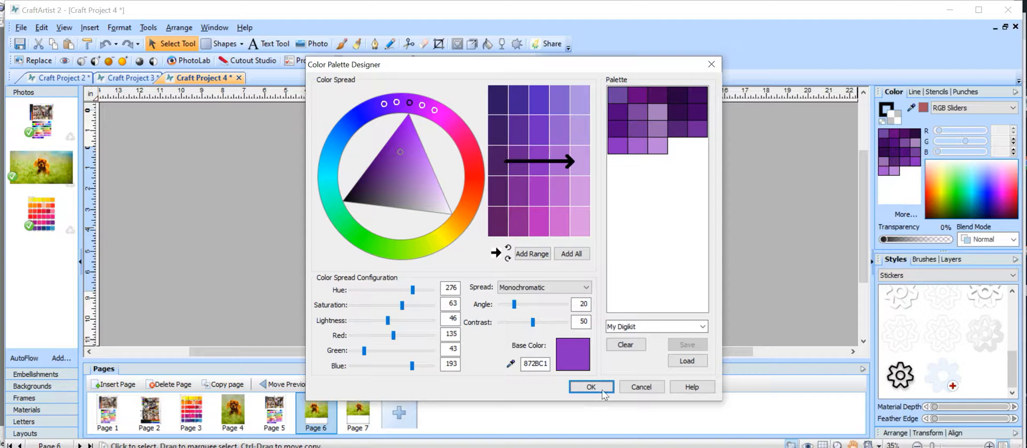
{"action": "left_click", "coordinate": [620, 346]}
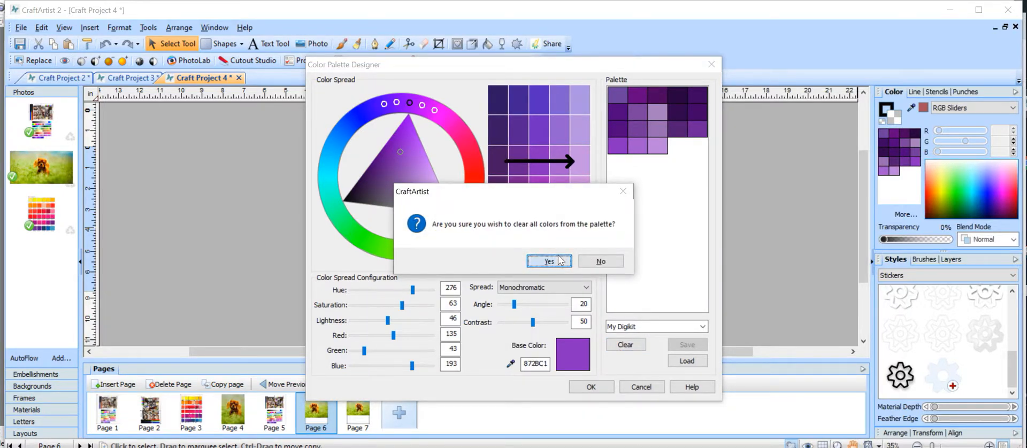
{"action": "left_click", "coordinate": [559, 258]}
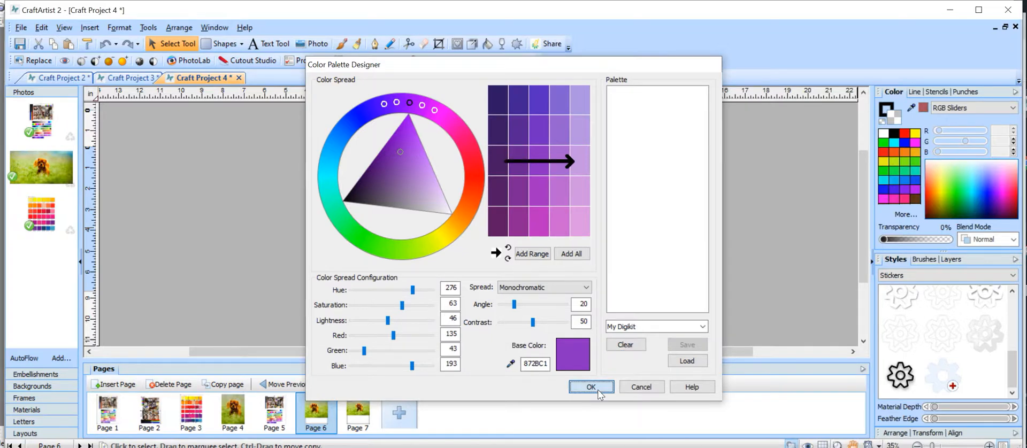
{"action": "left_click", "coordinate": [598, 388]}
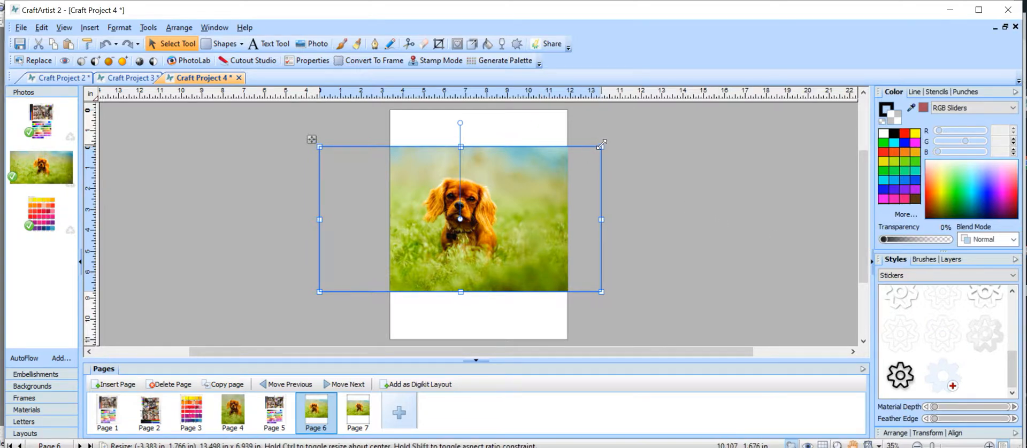
Enlarge and recenter the puppy photo, and generate a palette from it in My Digikit with max colors set to 36
{"action": "left_click_drag", "start_coordinate": [601, 145], "coordinate": [675, 136]}
{"action": "left_click_drag", "start_coordinate": [603, 173], "coordinate": [601, 189]}
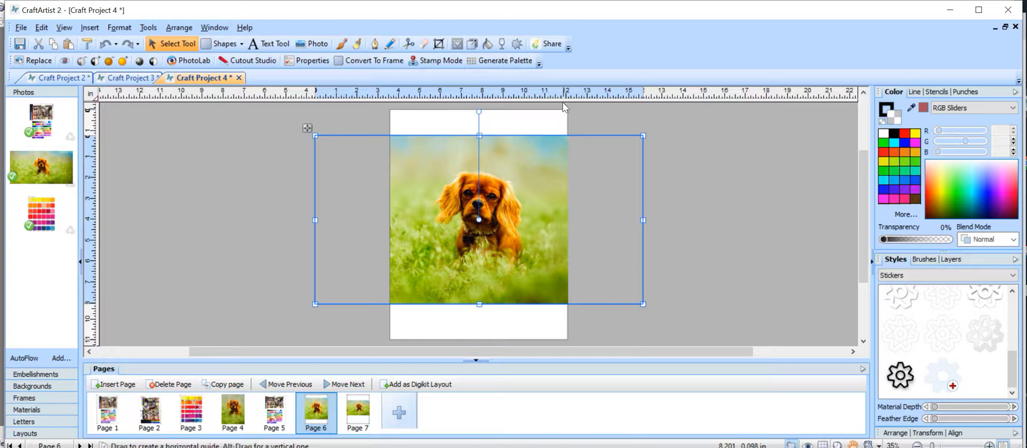
{"action": "left_click", "coordinate": [509, 60]}
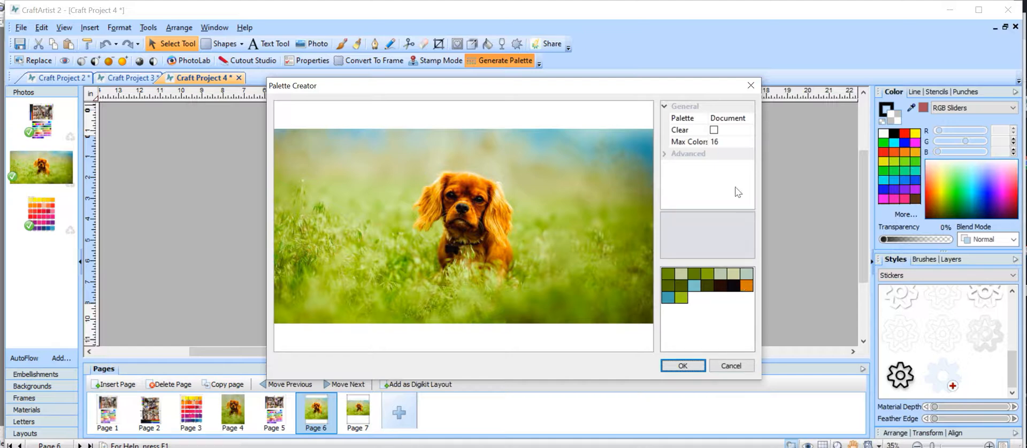
{"action": "left_click", "coordinate": [727, 118]}
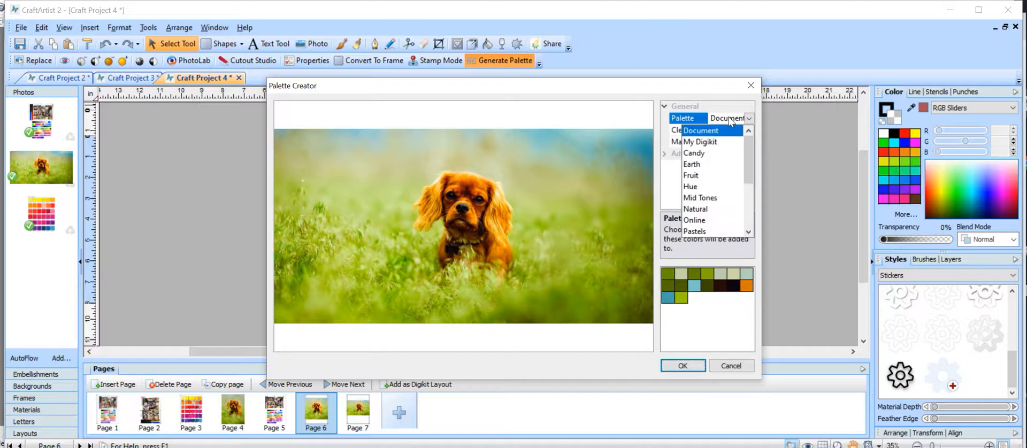
{"action": "left_click", "coordinate": [698, 142]}
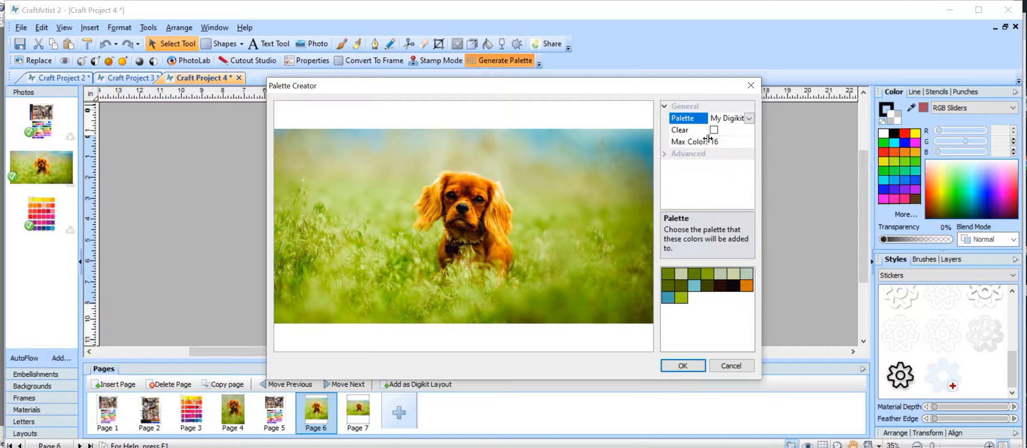
{"action": "left_click", "coordinate": [710, 142]}
{"action": "left_click", "coordinate": [730, 143]}
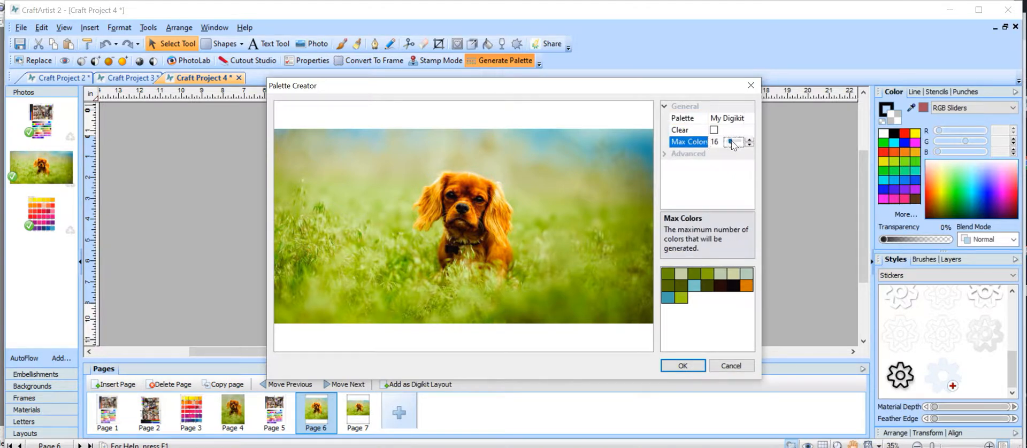
{"action": "left_click", "coordinate": [737, 145]}
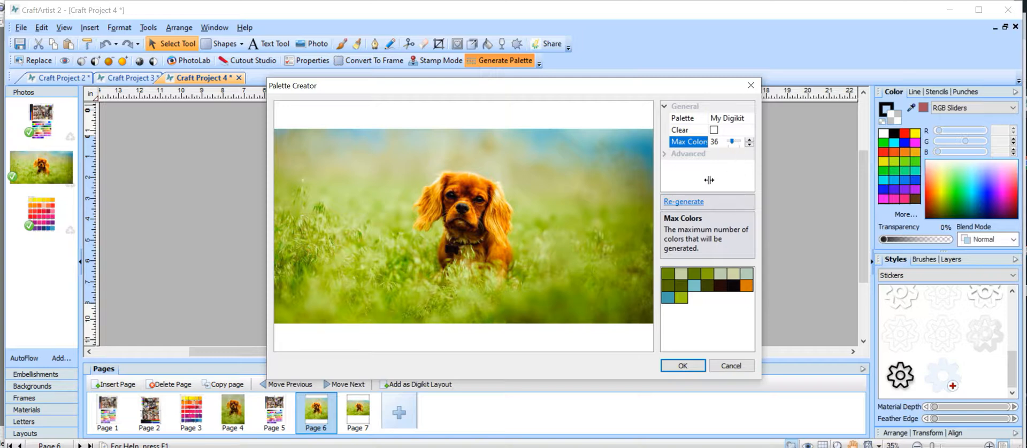
{"action": "left_click", "coordinate": [689, 205]}
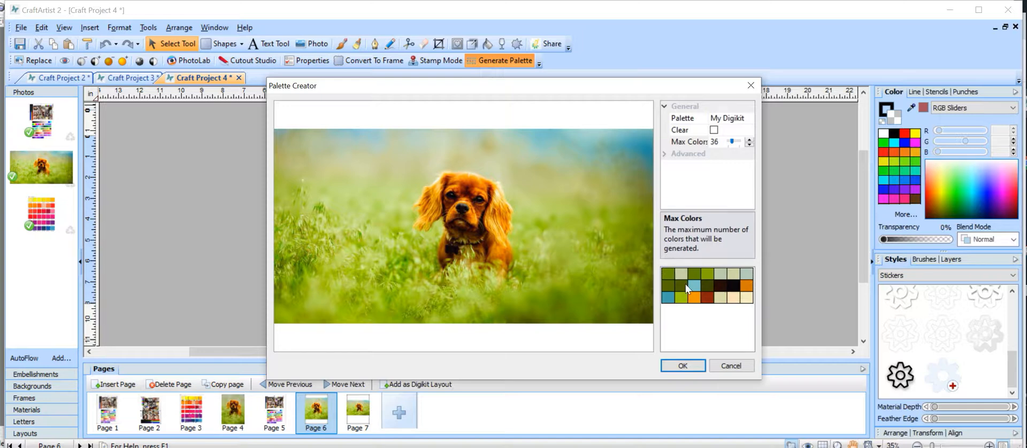
{"action": "left_click", "coordinate": [699, 365]}
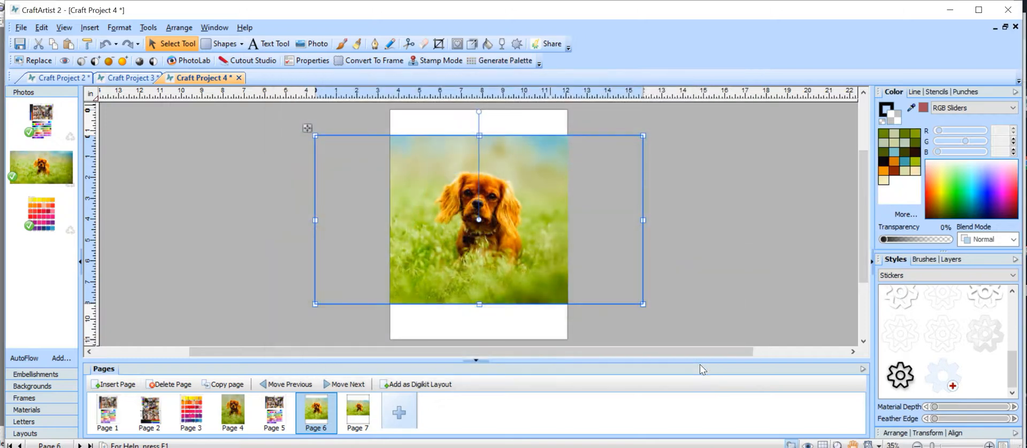
Review the generated My Digikit colors in the Color Palette Designer and close it
{"action": "left_click", "coordinate": [906, 216]}
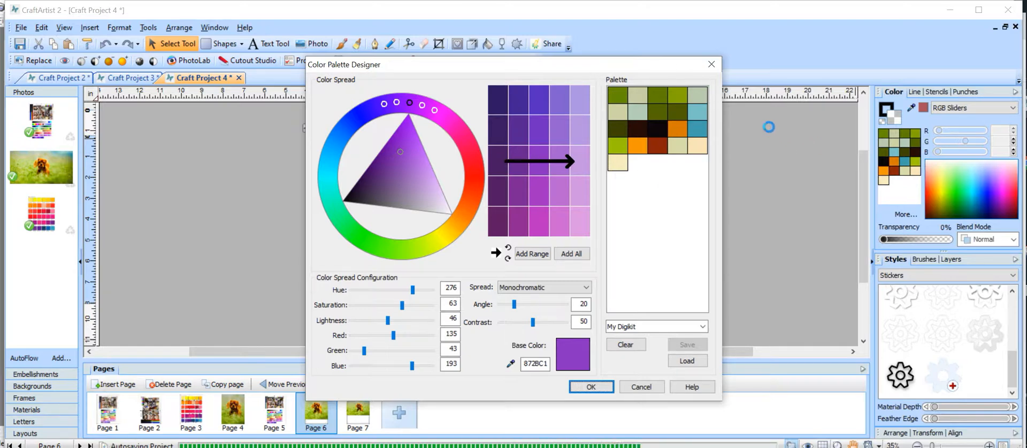
{"action": "left_click", "coordinate": [710, 64]}
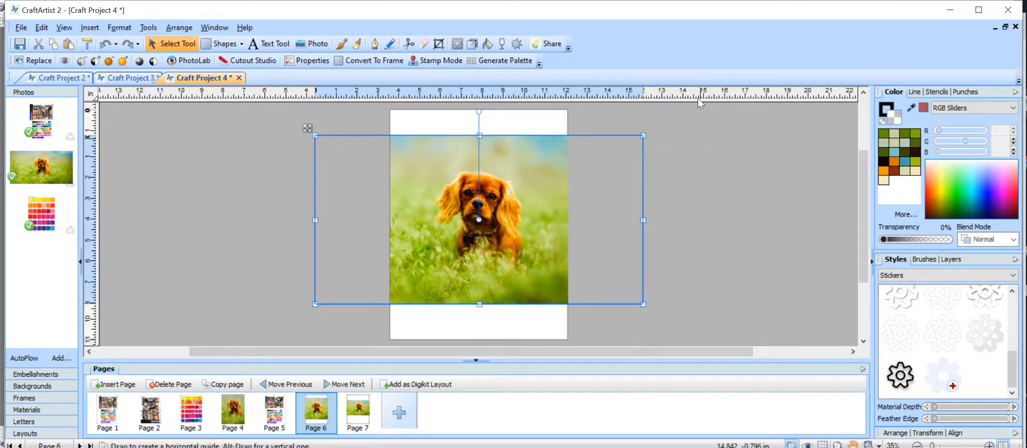
Nudge the puppy photo slightly down the page and brighten it in PhotoLab with exposure 0.3 and brightness 6%
{"action": "left_click_drag", "start_coordinate": [442, 194], "coordinate": [444, 197]}
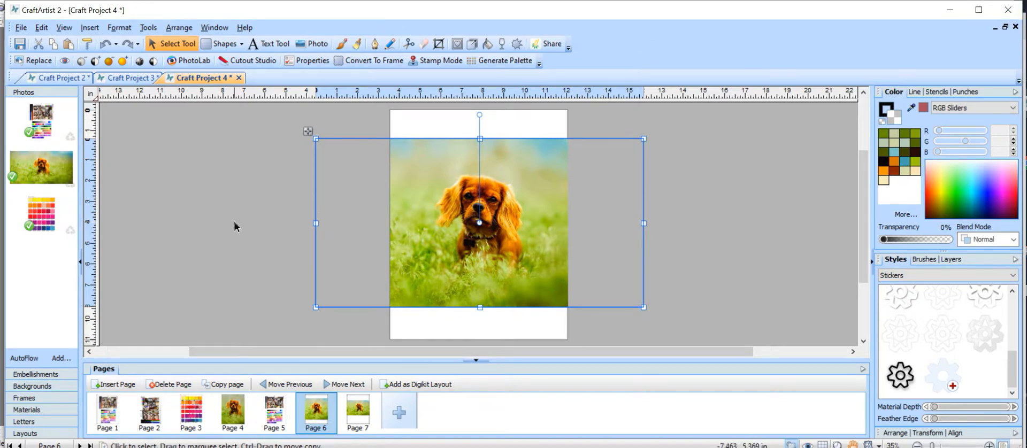
{"action": "left_click", "coordinate": [183, 60]}
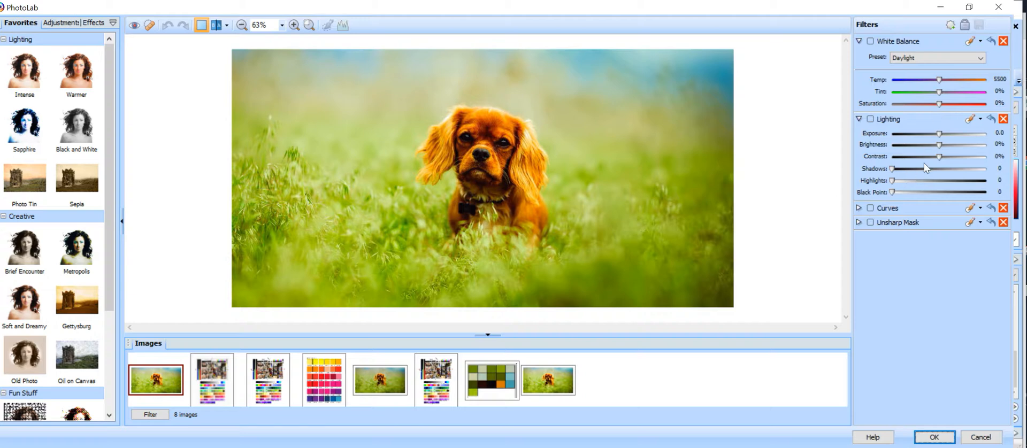
{"action": "mouse_move", "coordinate": [939, 134]}
{"action": "left_mouse_down"}
{"action": "mouse_move", "coordinate": [947, 131]}
{"action": "mouse_move", "coordinate": [939, 145]}
{"action": "mouse_move", "coordinate": [954, 145]}
{"action": "mouse_move", "coordinate": [944, 144]}
{"action": "left_mouse_up"}
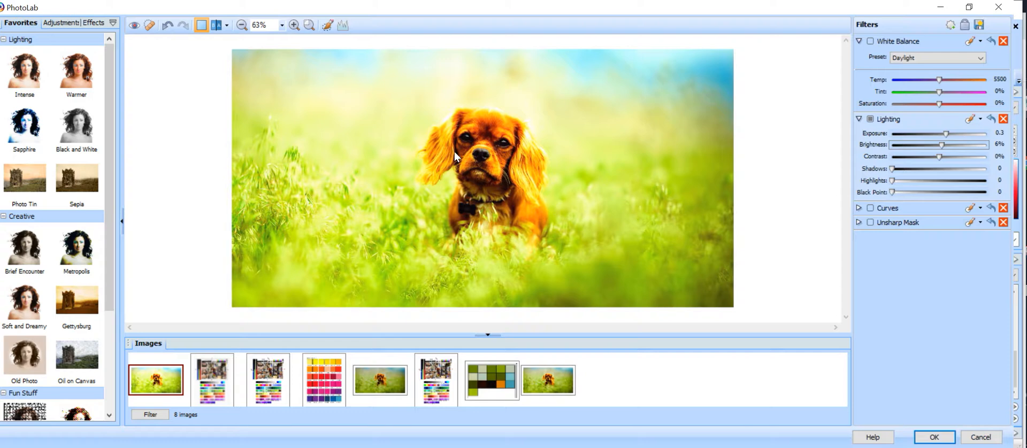
Add a Selective Color adjustment to the puppy photo and set the Greens channel's cyan to -100%
{"action": "left_click", "coordinate": [59, 23]}
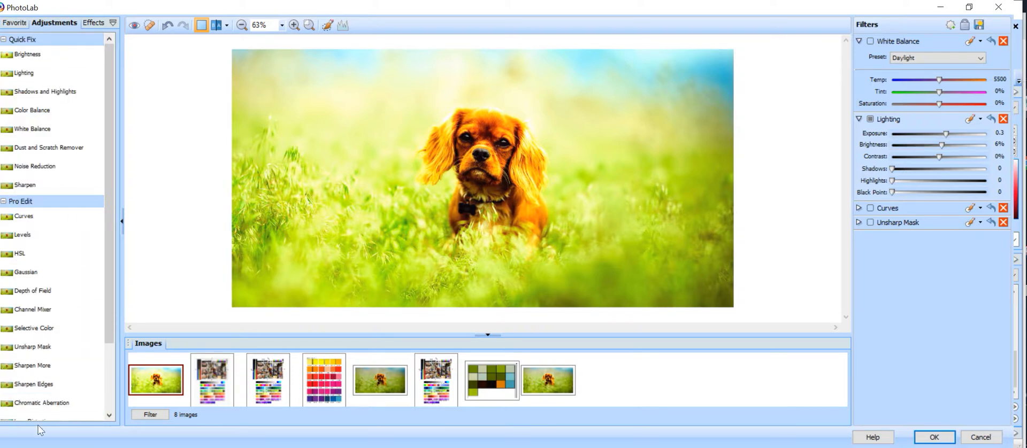
{"action": "double_click", "coordinate": [34, 330]}
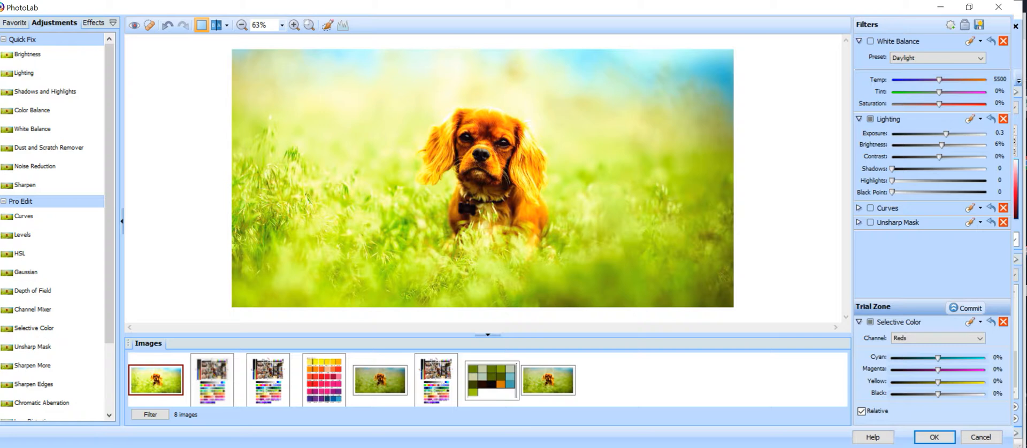
{"action": "left_click", "coordinate": [980, 339]}
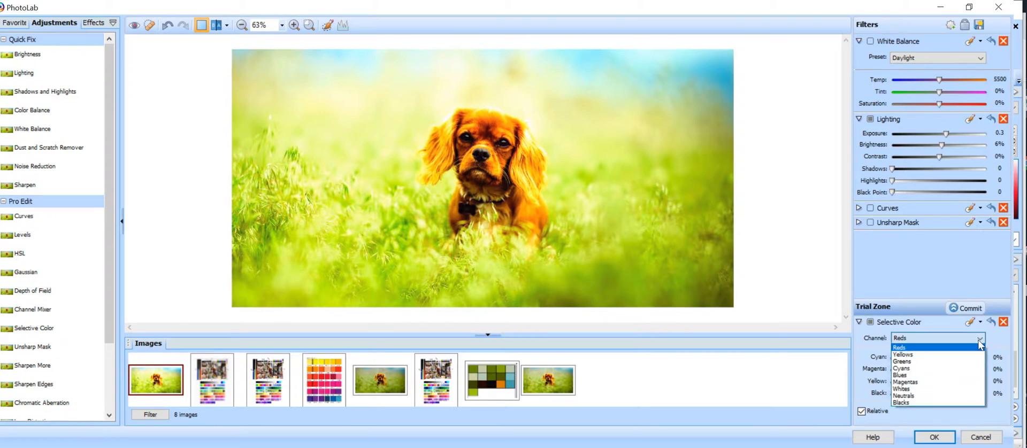
{"action": "left_click", "coordinate": [904, 361]}
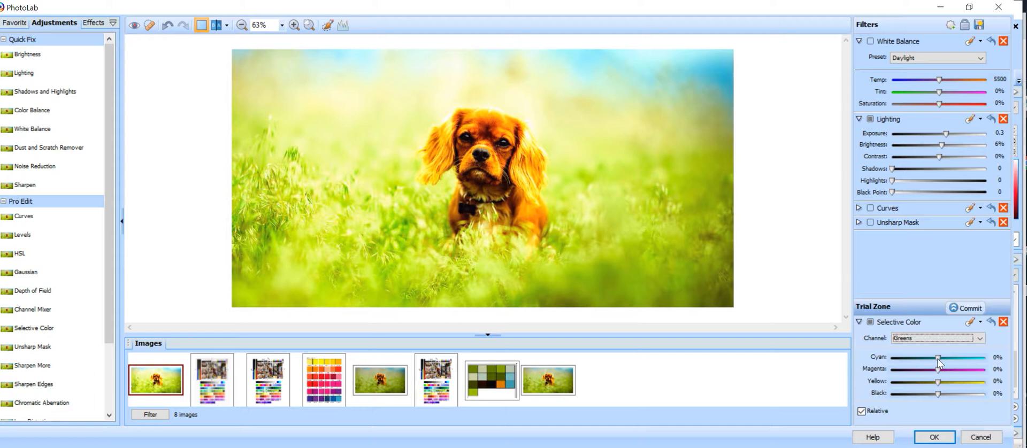
{"action": "left_click_drag", "start_coordinate": [937, 359], "coordinate": [850, 372]}
{"action": "left_click_drag", "start_coordinate": [764, 368], "coordinate": [880, 362]}
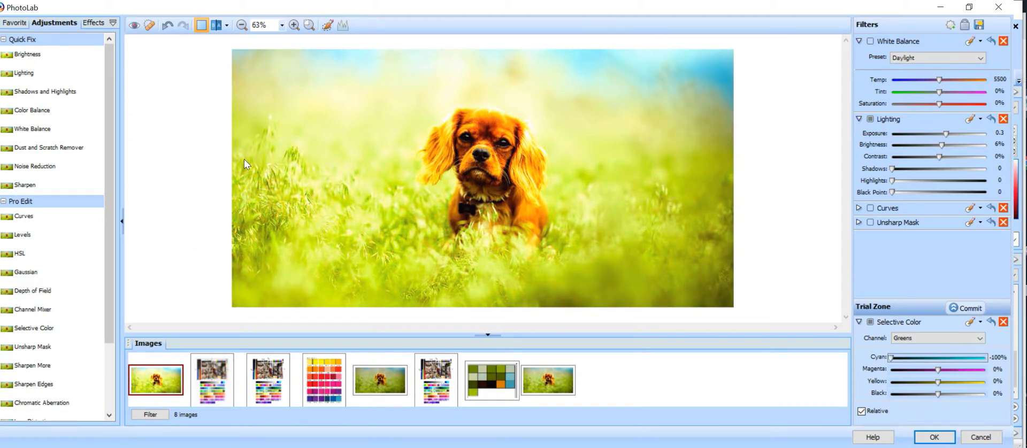
Compare the puppy photo before and after the edits side by side in the Tile horizontal view
{"action": "left_click", "coordinate": [216, 25]}
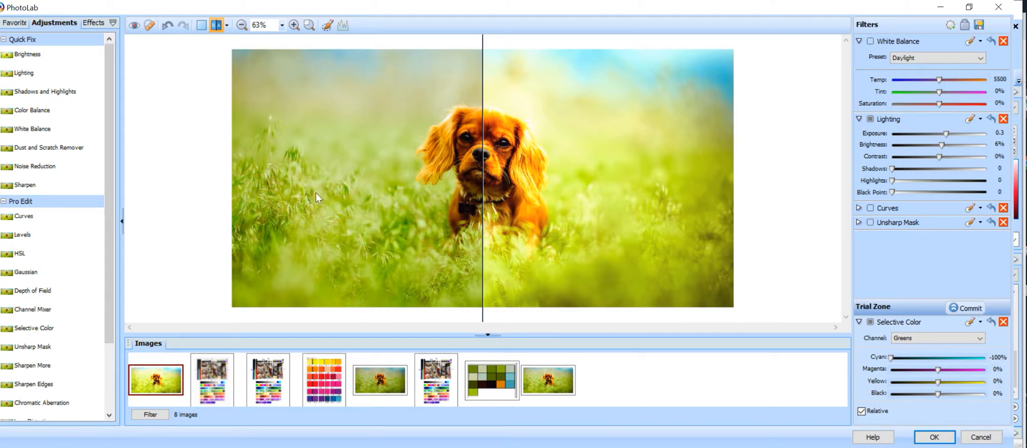
{"action": "left_click", "coordinate": [226, 25]}
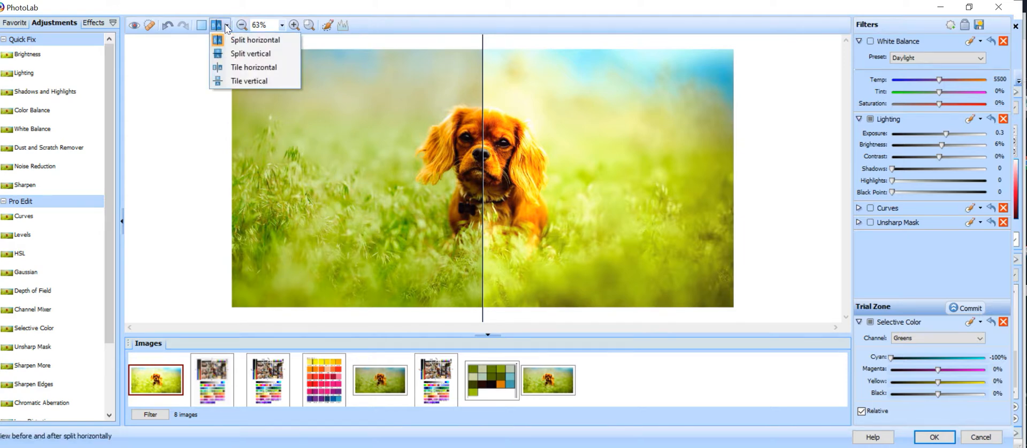
{"action": "left_click", "coordinate": [241, 68]}
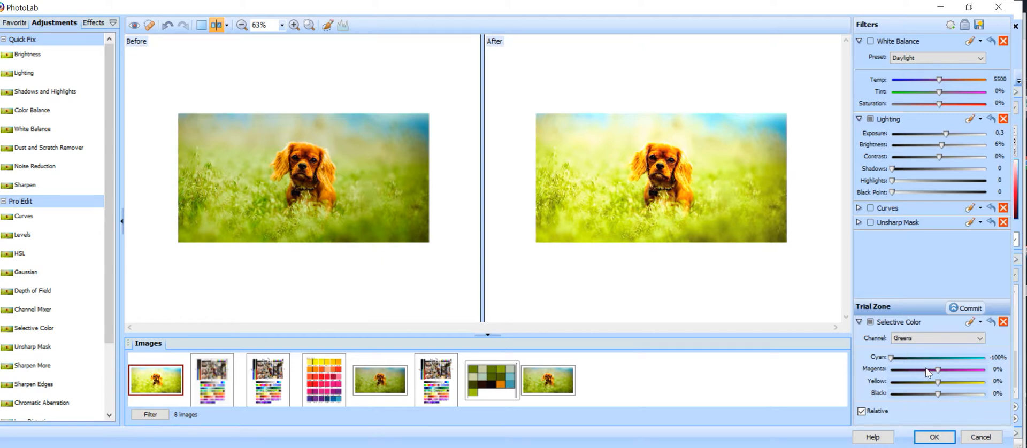
Set Selective Color's Cyans channel to cyan 100%, magenta -12% and yellow 100%, and White Balance saturation to -24%
{"action": "left_click", "coordinate": [979, 343]}
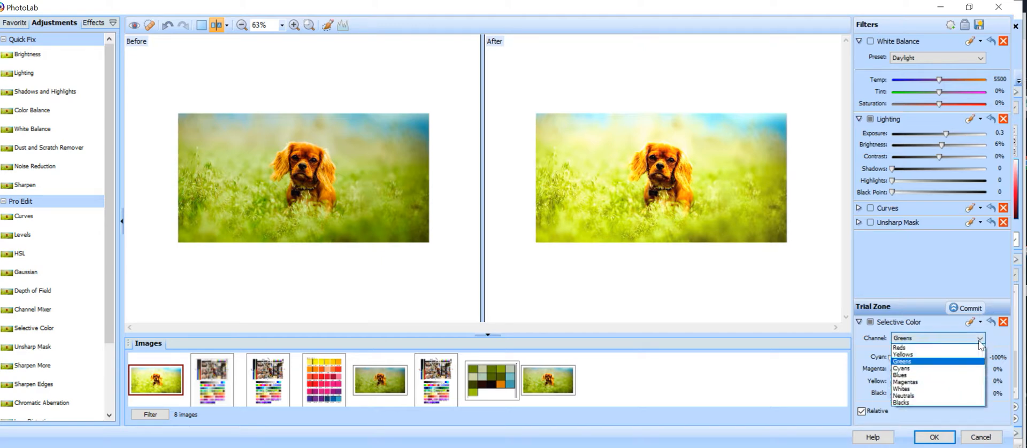
{"action": "left_click", "coordinate": [912, 369]}
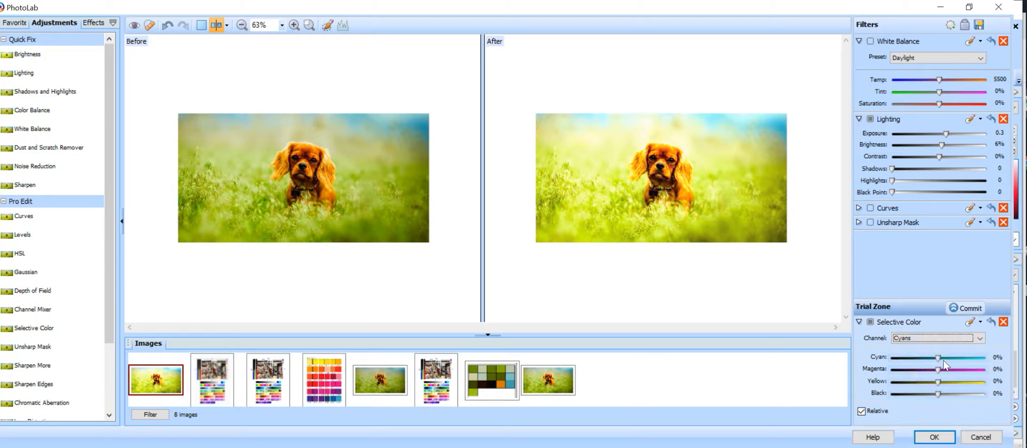
{"action": "left_click_drag", "start_coordinate": [938, 357], "coordinate": [950, 357]}
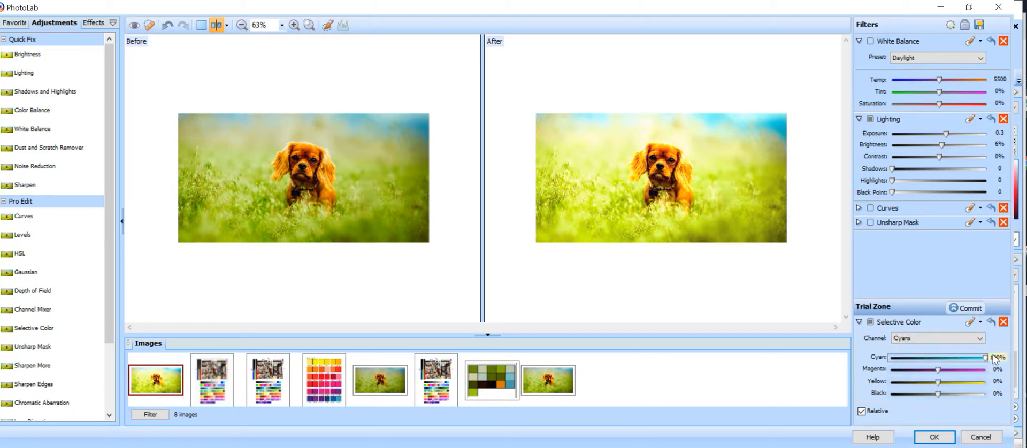
{"action": "left_click_drag", "start_coordinate": [890, 357], "coordinate": [1024, 368]}
{"action": "left_click_drag", "start_coordinate": [936, 368], "coordinate": [782, 371]}
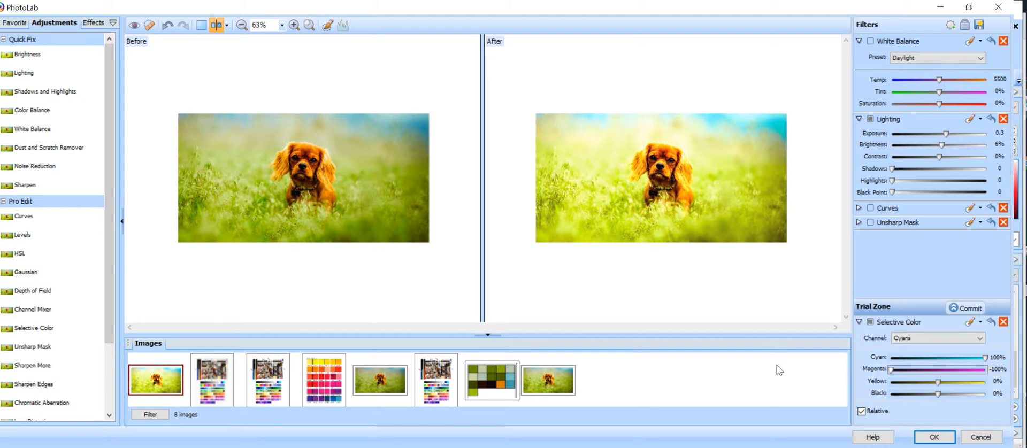
{"action": "left_click_drag", "start_coordinate": [897, 391], "coordinate": [993, 387]}
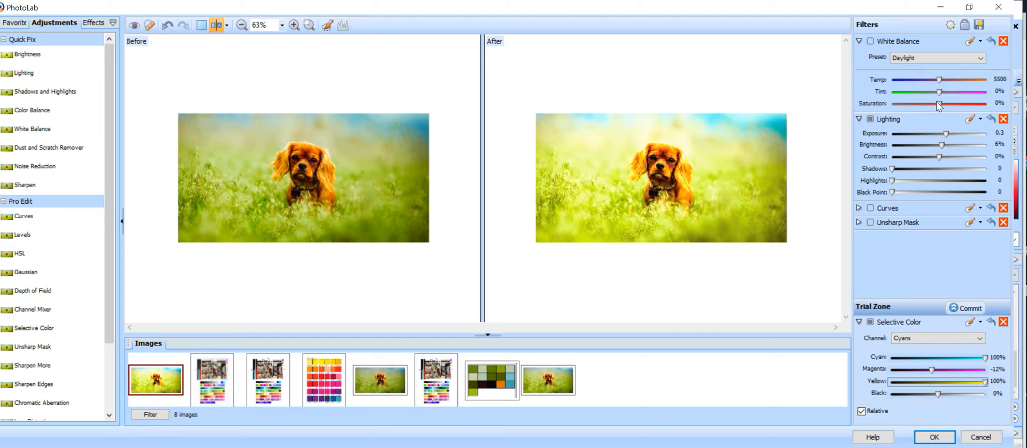
{"action": "mouse_move", "coordinate": [942, 106]}
{"action": "left_mouse_down"}
{"action": "mouse_move", "coordinate": [965, 102]}
{"action": "mouse_move", "coordinate": [893, 104]}
{"action": "mouse_move", "coordinate": [927, 105]}
{"action": "left_mouse_up"}
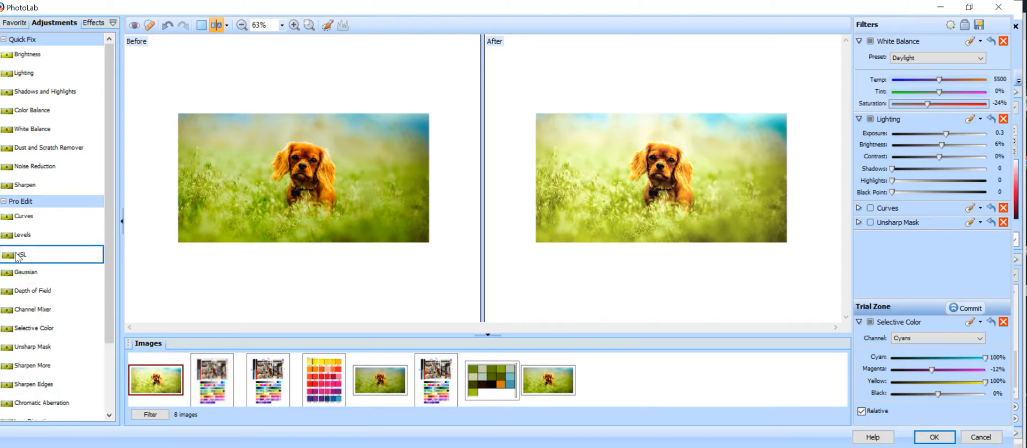
Try an HSL adjustment with Master hue 2, Greens hue 87 and saturation 73, and close PhotoLab without saving
{"action": "left_click_drag", "start_coordinate": [17, 260], "coordinate": [920, 343]}
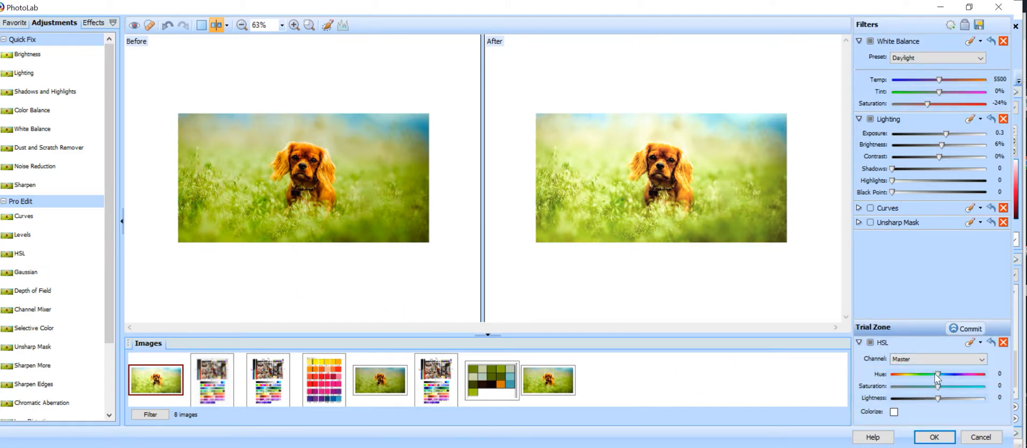
{"action": "mouse_move", "coordinate": [935, 374]}
{"action": "left_mouse_down"}
{"action": "mouse_move", "coordinate": [904, 373]}
{"action": "mouse_move", "coordinate": [958, 379]}
{"action": "mouse_move", "coordinate": [888, 378]}
{"action": "mouse_move", "coordinate": [967, 383]}
{"action": "mouse_move", "coordinate": [939, 384]}
{"action": "left_mouse_up"}
{"action": "left_click", "coordinate": [978, 361]}
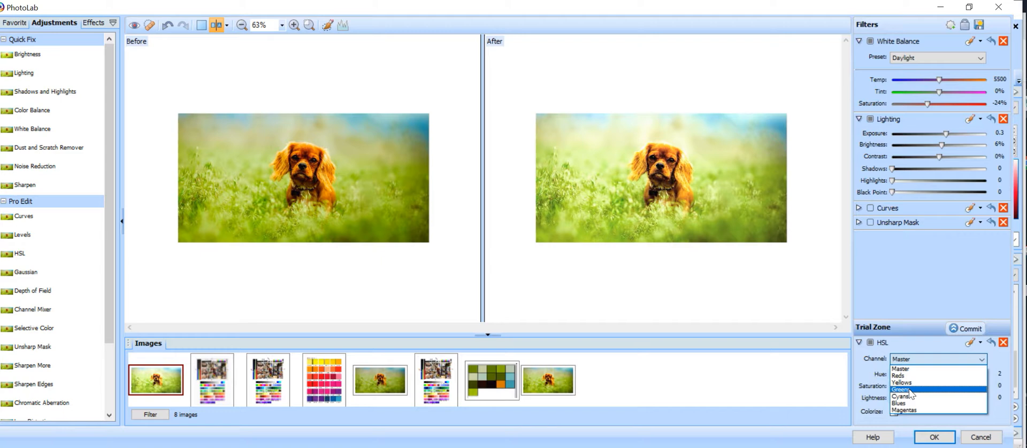
{"action": "left_click", "coordinate": [909, 390]}
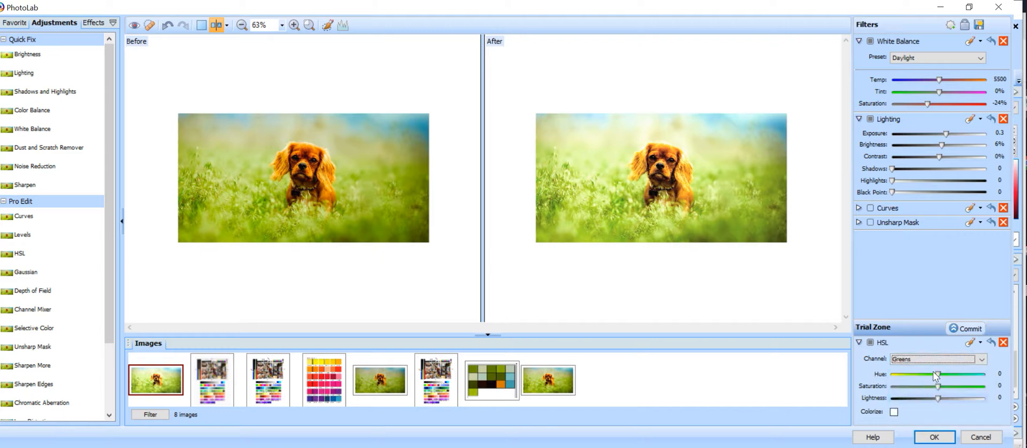
{"action": "left_click_drag", "start_coordinate": [936, 374], "coordinate": [972, 393]}
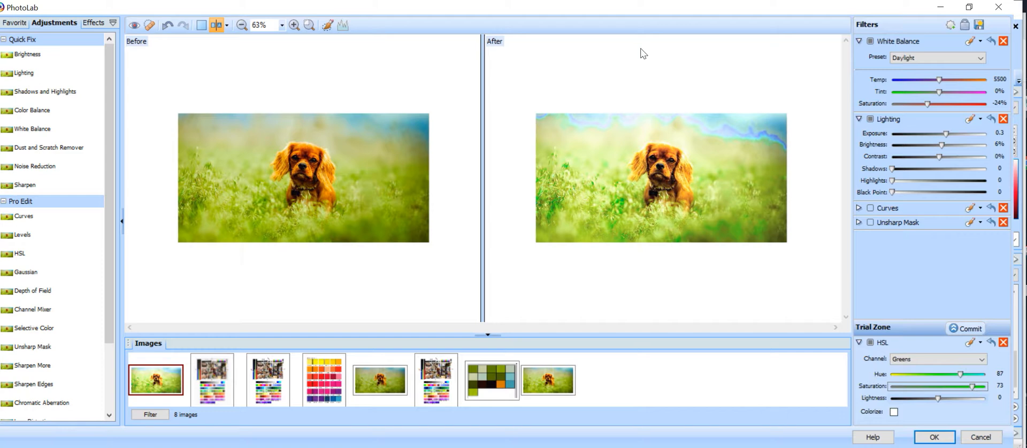
{"action": "left_click", "coordinate": [999, 7]}
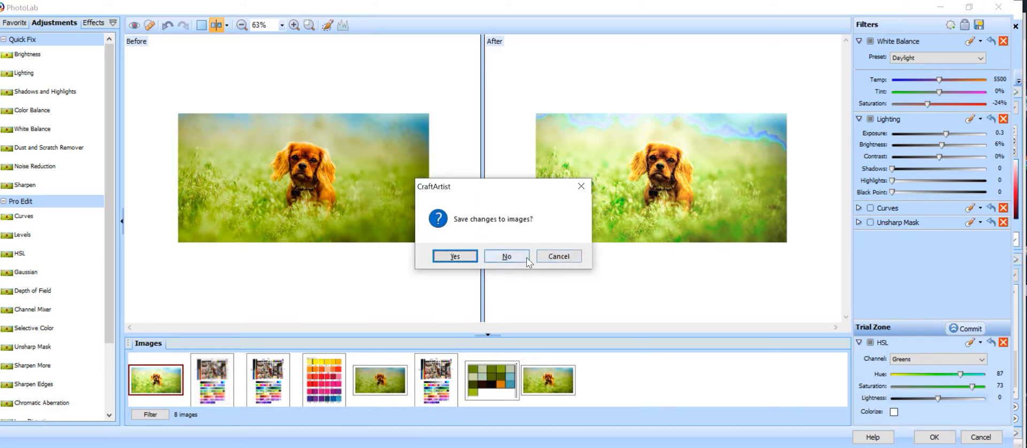
{"action": "left_click", "coordinate": [508, 255]}
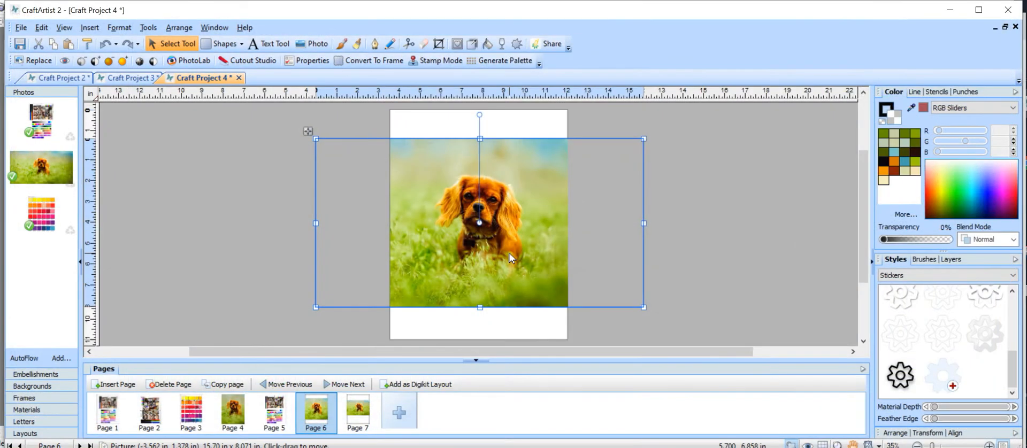
Cut the puppy photo from page 6 to leave the page blank
{"action": "mouse_move", "coordinate": [567, 254]}
{"action": "left_mouse_down"}
{"action": "mouse_move", "coordinate": [548, 248]}
{"action": "mouse_move", "coordinate": [555, 245]}
{"action": "left_mouse_up"}
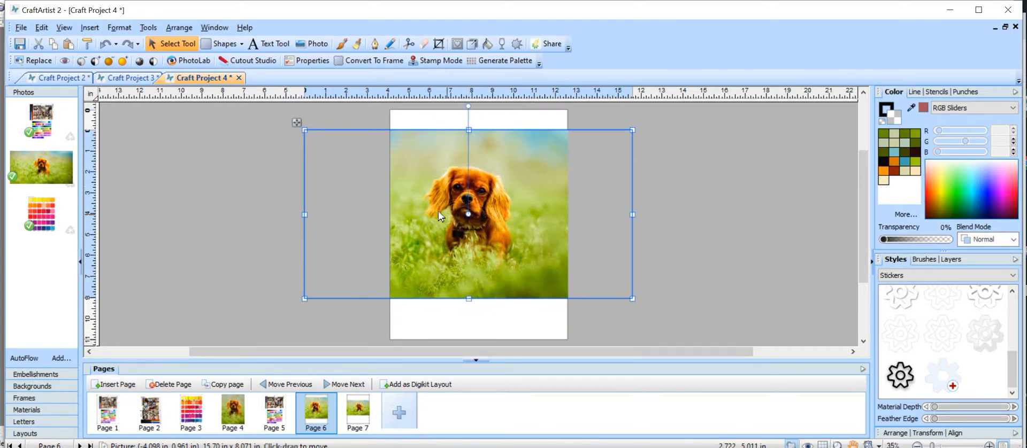
{"action": "left_click", "coordinate": [39, 45]}
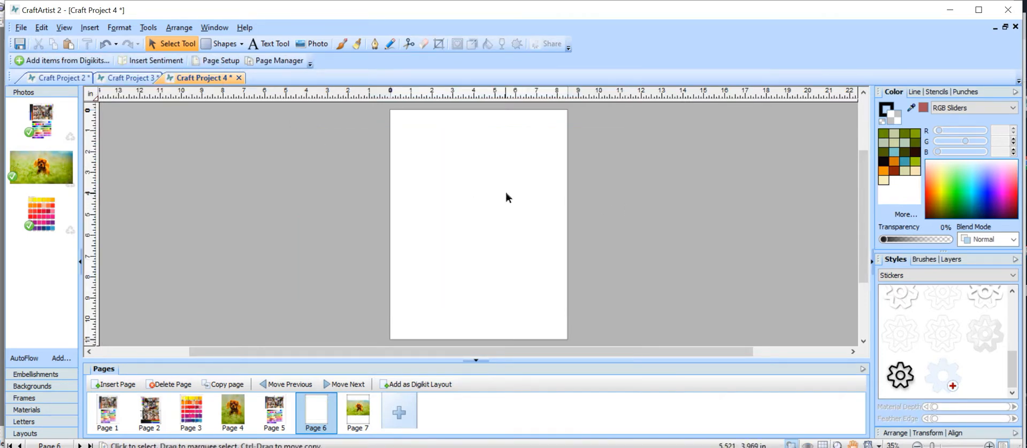
Clear all colors from the My Digikit palette and add three individual purple shades from the color spread
{"action": "left_click", "coordinate": [906, 215]}
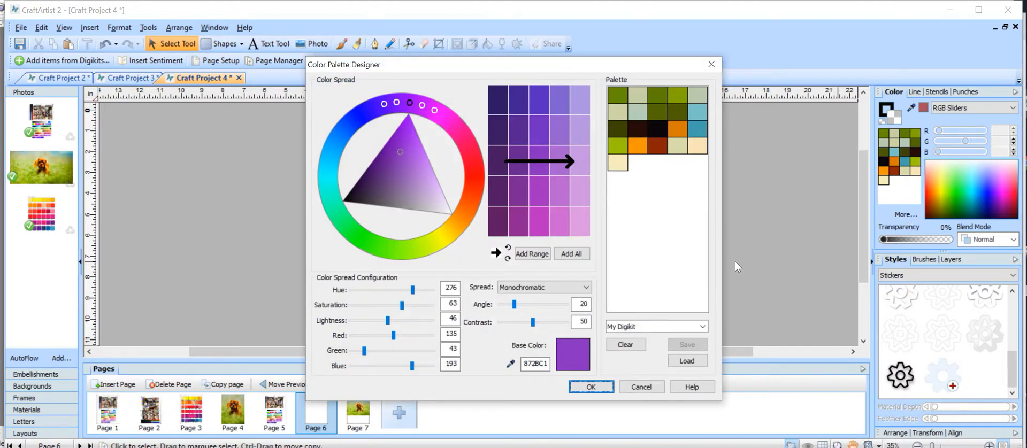
{"action": "left_click", "coordinate": [630, 346]}
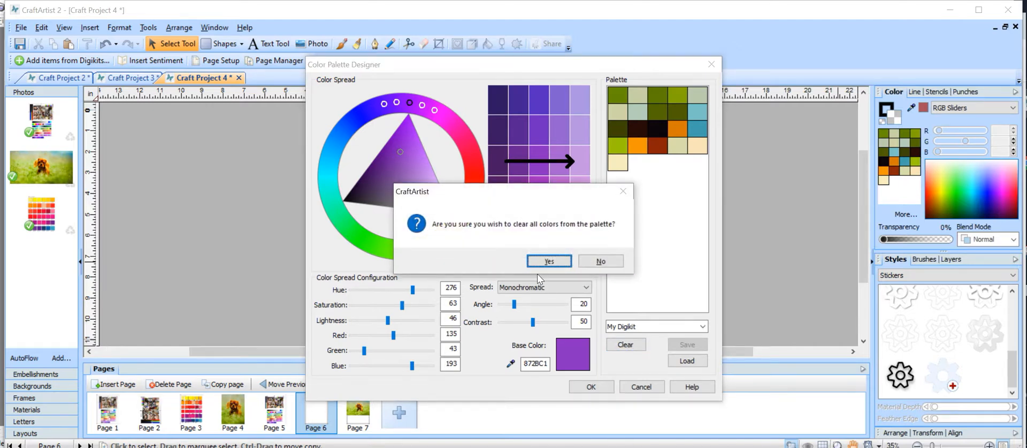
{"action": "left_click", "coordinate": [550, 261]}
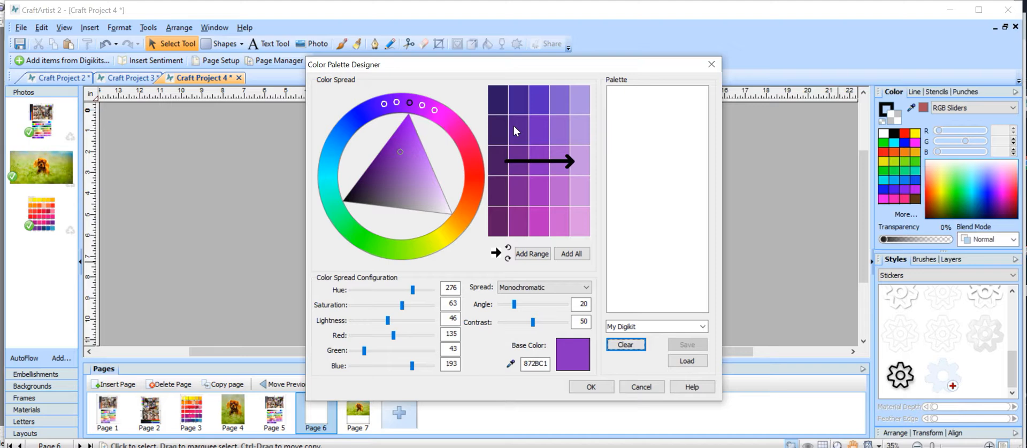
{"action": "left_click_drag", "start_coordinate": [513, 129], "coordinate": [649, 111]}
{"action": "left_click_drag", "start_coordinate": [542, 197], "coordinate": [658, 113]}
{"action": "left_click_drag", "start_coordinate": [498, 181], "coordinate": [655, 127]}
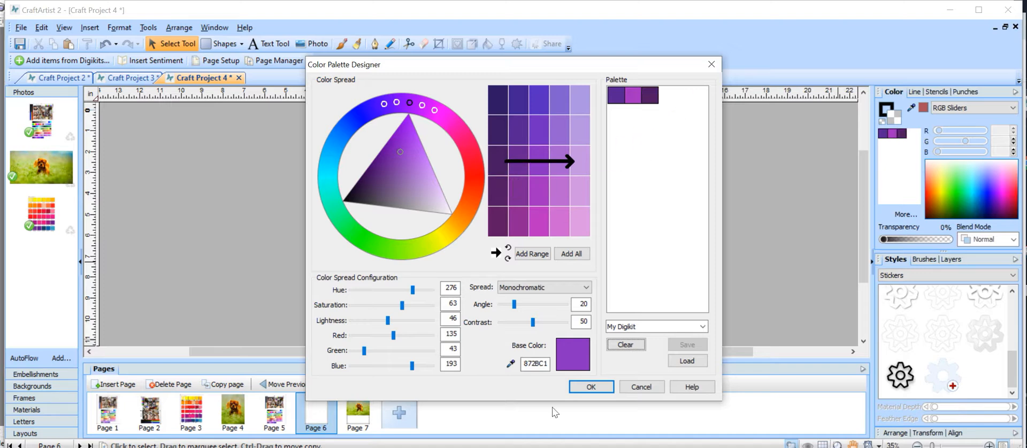
Darken the spread's base color to purple 791496, and set its angle to 56 and contrast to 53
{"action": "mouse_move", "coordinate": [573, 355]}
{"action": "left_mouse_down"}
{"action": "mouse_move", "coordinate": [639, 107]}
{"action": "mouse_move", "coordinate": [577, 357]}
{"action": "left_mouse_up"}
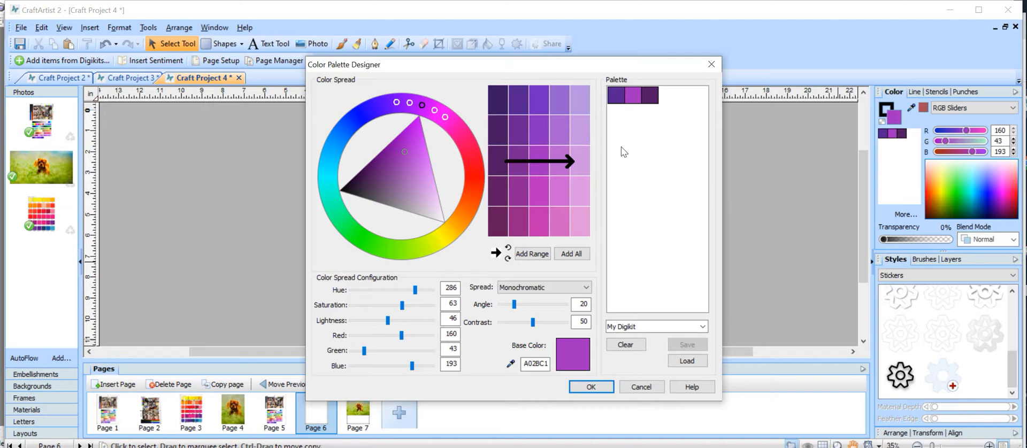
{"action": "left_click_drag", "start_coordinate": [407, 157], "coordinate": [371, 166]}
{"action": "mouse_move", "coordinate": [366, 165]}
{"action": "left_mouse_down"}
{"action": "mouse_move", "coordinate": [377, 173]}
{"action": "mouse_move", "coordinate": [367, 175]}
{"action": "mouse_move", "coordinate": [392, 165]}
{"action": "mouse_move", "coordinate": [388, 155]}
{"action": "left_mouse_up"}
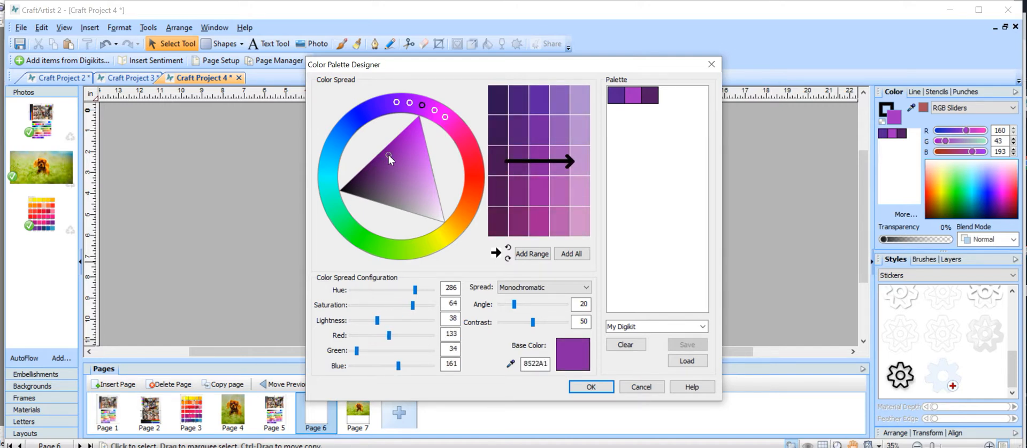
{"action": "mouse_move", "coordinate": [534, 321]}
{"action": "left_mouse_down"}
{"action": "mouse_move", "coordinate": [551, 323]}
{"action": "mouse_move", "coordinate": [522, 317]}
{"action": "mouse_move", "coordinate": [536, 320]}
{"action": "mouse_move", "coordinate": [523, 304]}
{"action": "mouse_move", "coordinate": [533, 307]}
{"action": "left_mouse_up"}
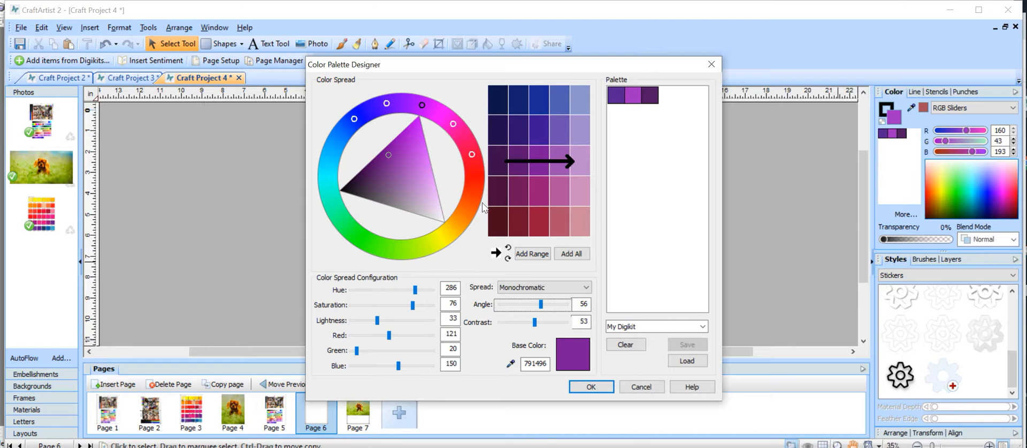
Keep the Monochromatic spread, narrow its angle to 24 and add all the spread's colors to the palette
{"action": "left_click", "coordinate": [584, 287]}
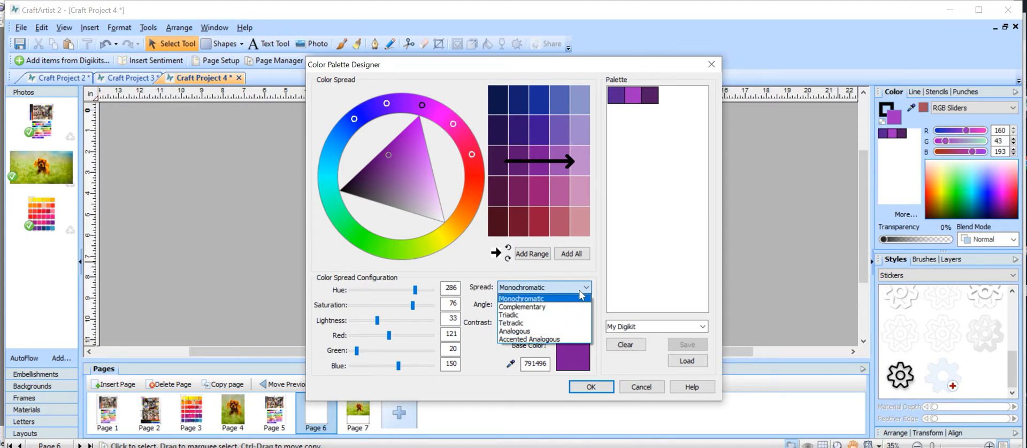
{"action": "left_click", "coordinate": [623, 302]}
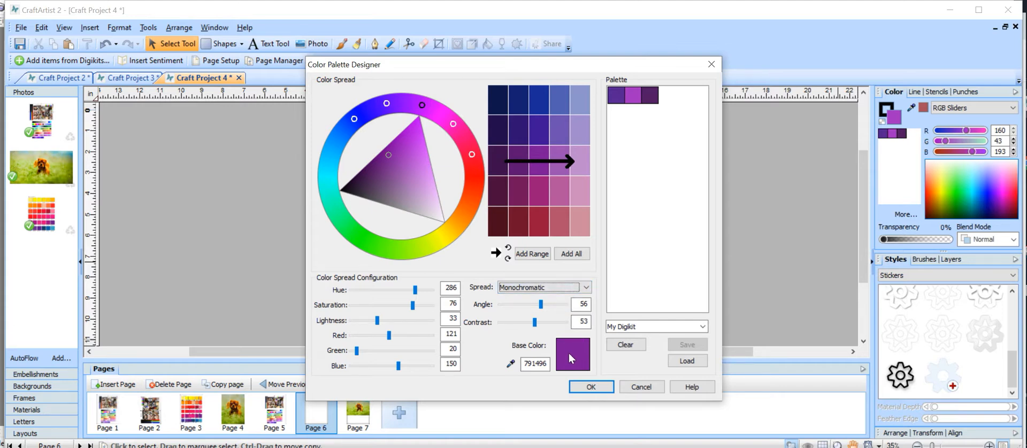
{"action": "left_click_drag", "start_coordinate": [540, 303], "coordinate": [515, 304]}
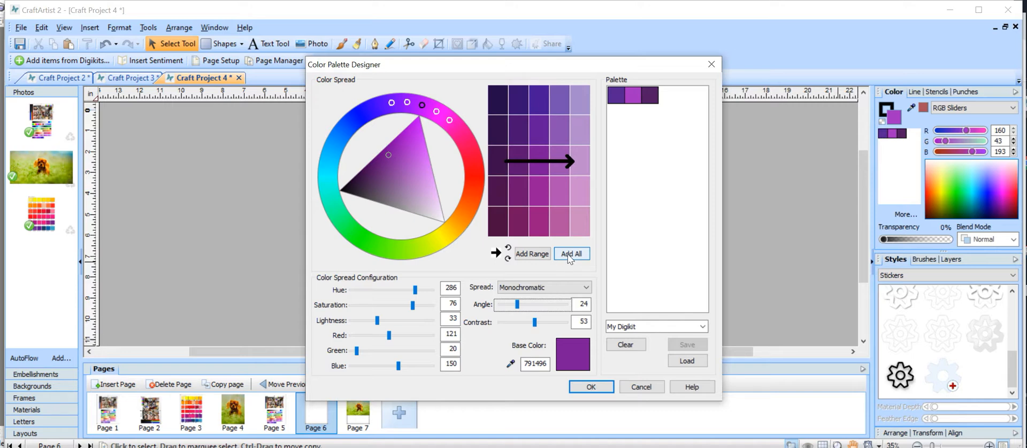
{"action": "left_click", "coordinate": [568, 256]}
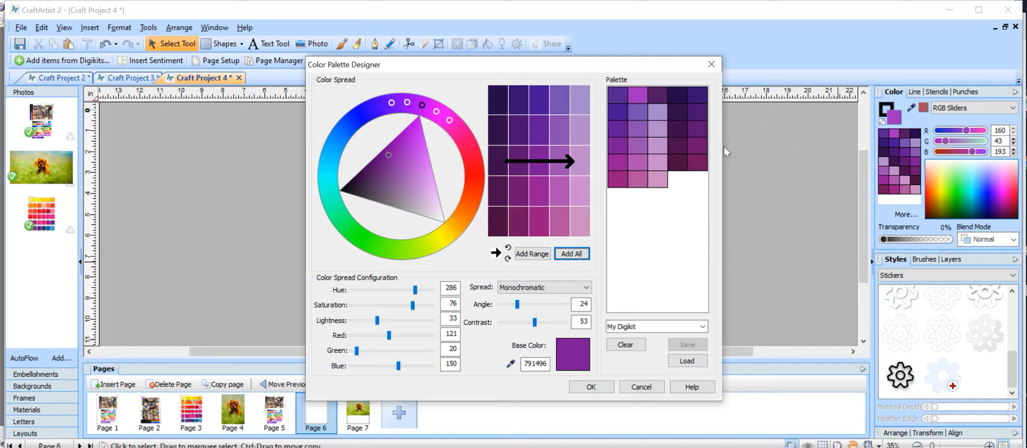
Select the purple palette color with RGB 154, 78, 176 and accept the new My Digikit palette
{"action": "left_click", "coordinate": [617, 131]}
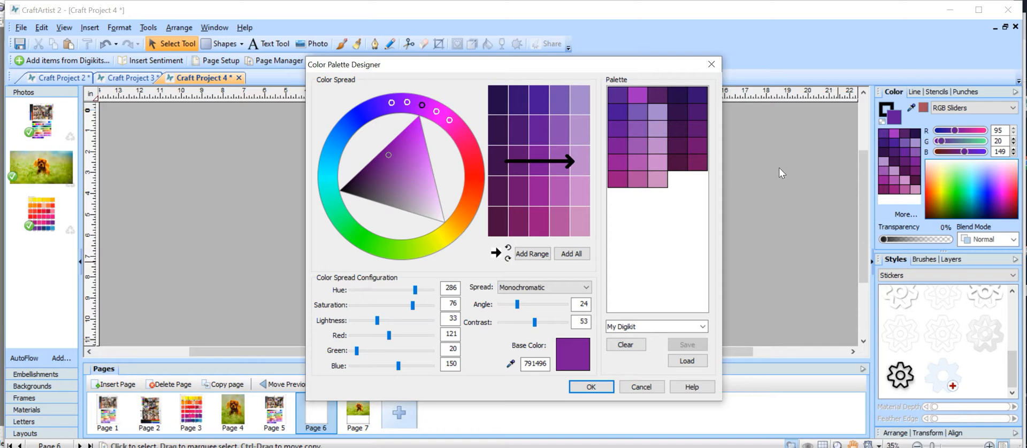
{"action": "left_click", "coordinate": [637, 152]}
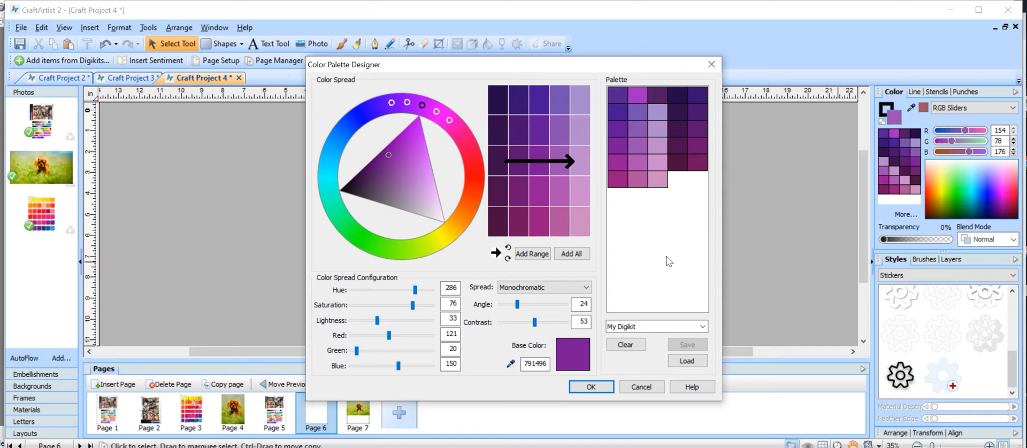
{"action": "left_click", "coordinate": [602, 391]}
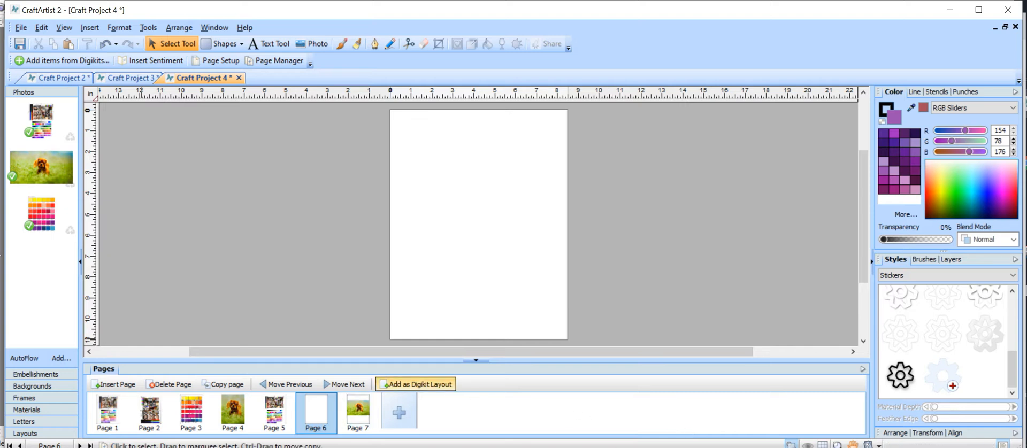
Place the black embellishment on page 6 and color it light purple, RGB 176, 139, 203, with Color Using HSL turned off
{"action": "left_click", "coordinate": [27, 375]}
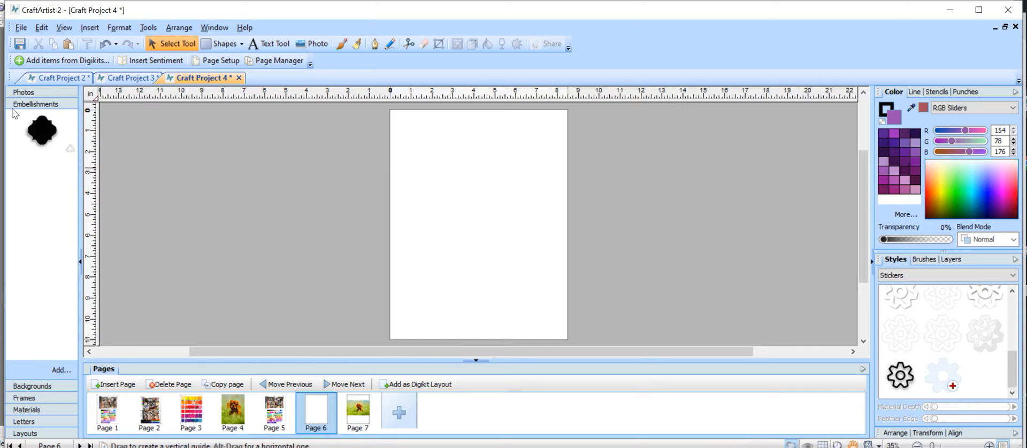
{"action": "left_click_drag", "start_coordinate": [55, 128], "coordinate": [525, 285]}
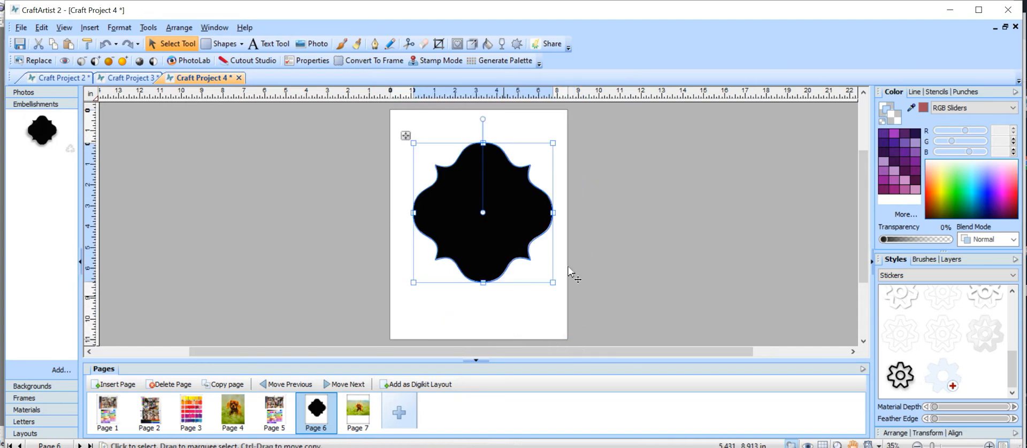
{"action": "left_click", "coordinate": [884, 166]}
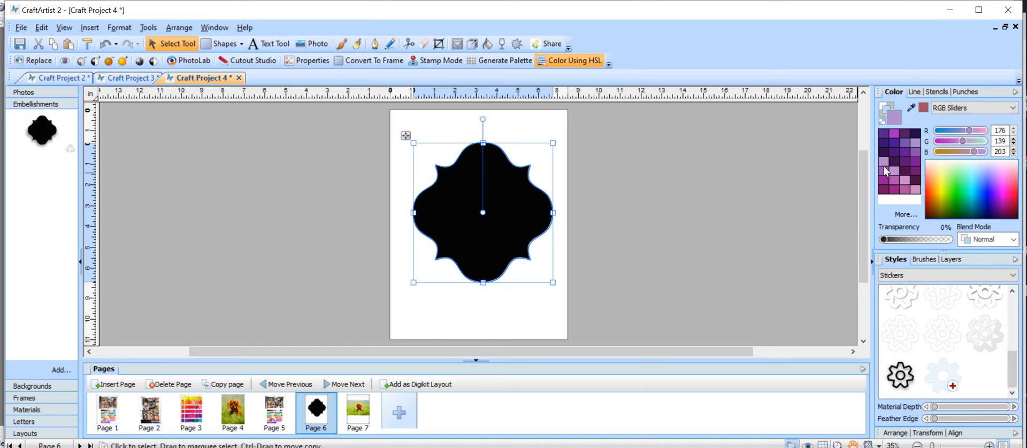
{"action": "left_click", "coordinate": [587, 63]}
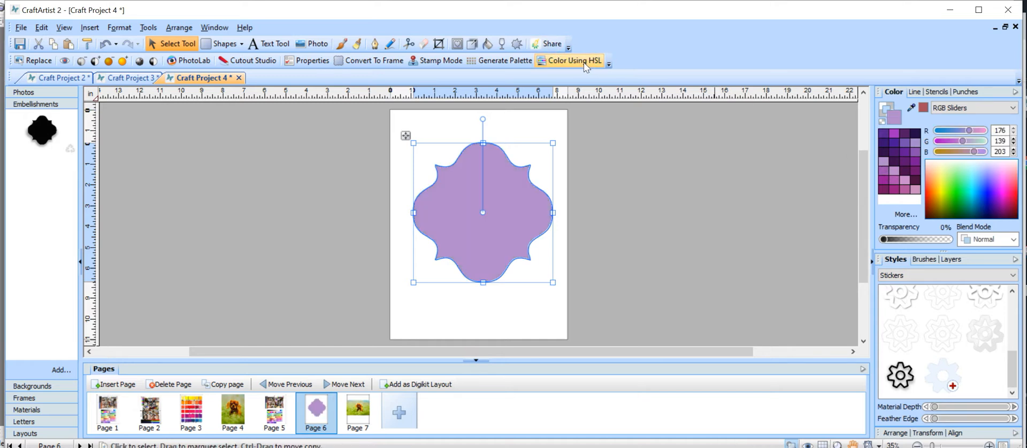
Try several palette purples on the embellishment, finish with RGB 57, 10, 71, and shift its rotation center slightly toward the lower right
{"action": "left_click", "coordinate": [886, 191]}
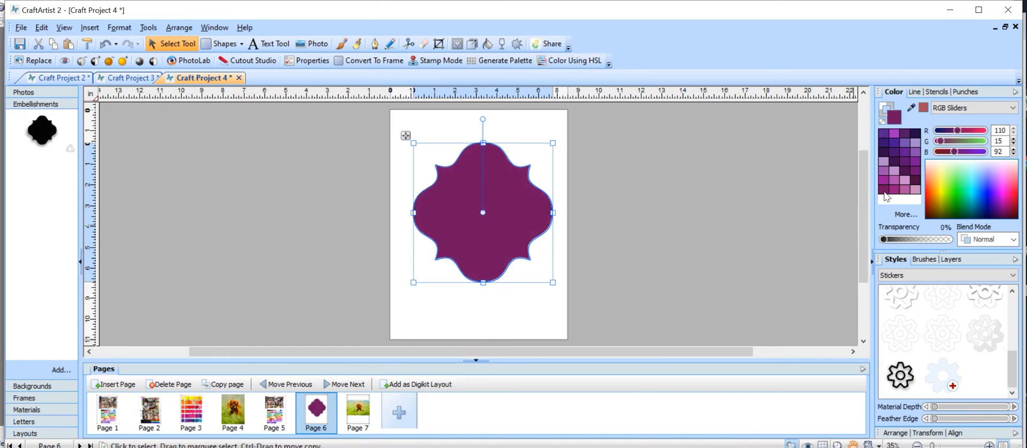
{"action": "left_click", "coordinate": [898, 183]}
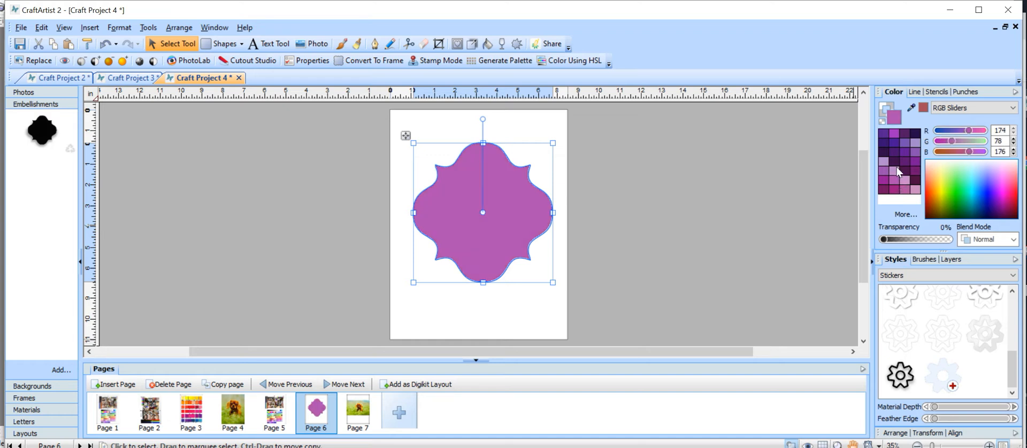
{"action": "left_click", "coordinate": [896, 161]}
{"action": "left_click_drag", "start_coordinate": [483, 212], "coordinate": [497, 226]}
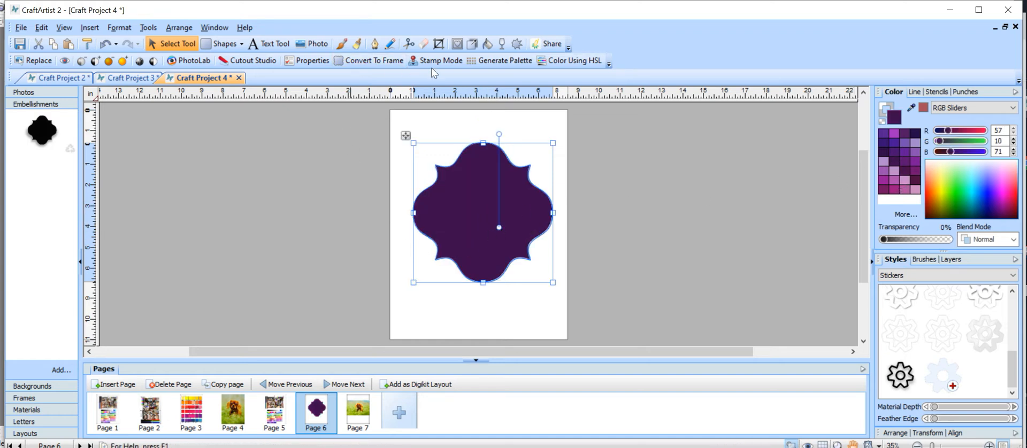
Examine the new palette's color swatches in the Digikit Creator, then close it
{"action": "left_click", "coordinate": [147, 28]}
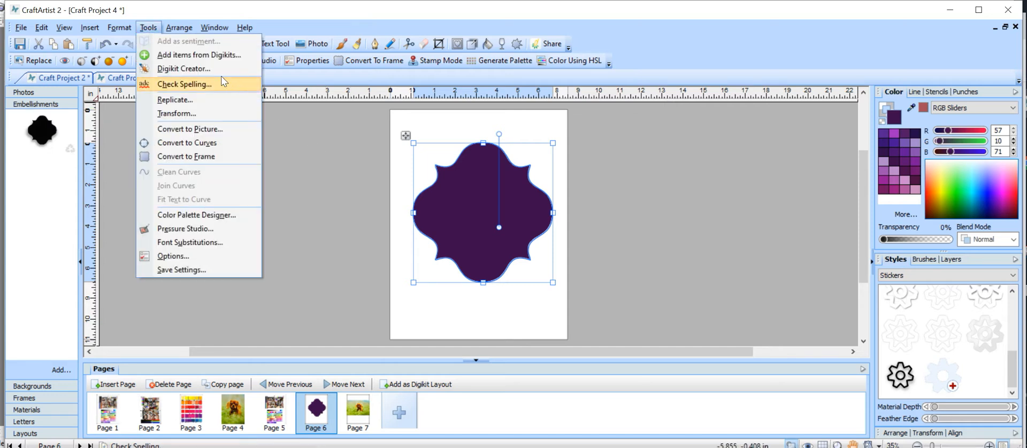
{"action": "left_click", "coordinate": [189, 70]}
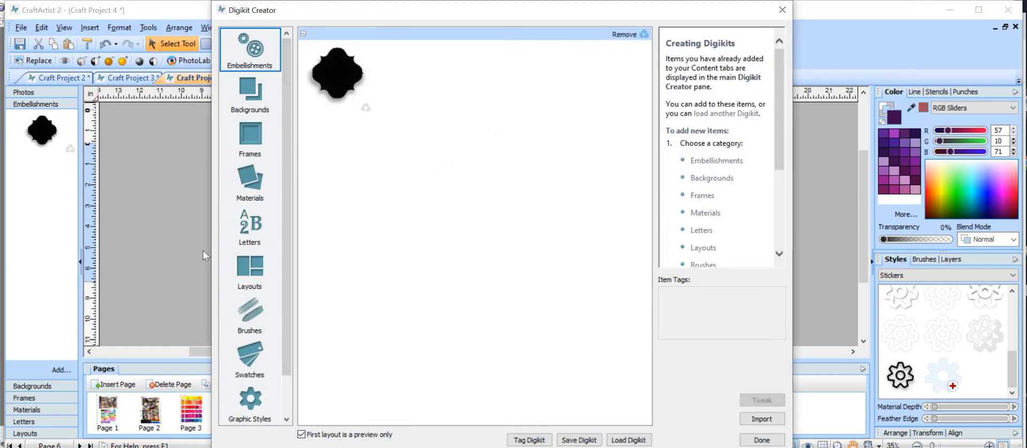
{"action": "left_click", "coordinate": [247, 373]}
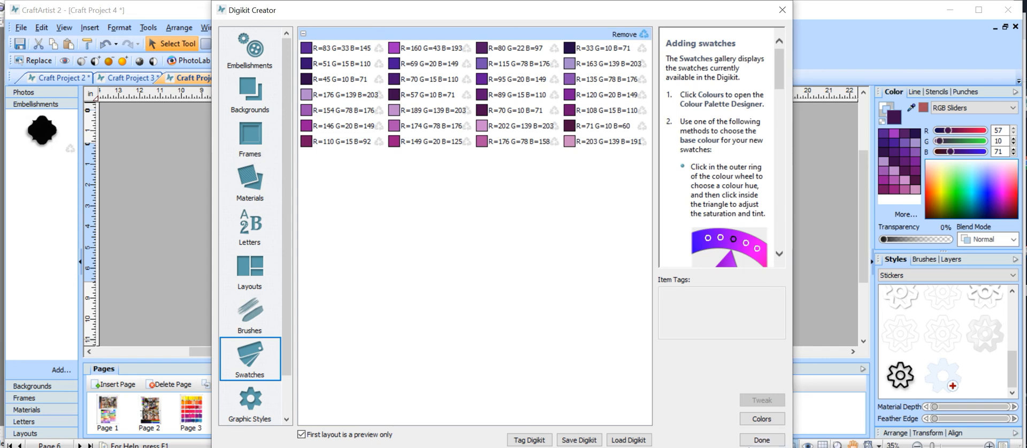
{"action": "left_click", "coordinate": [752, 440]}
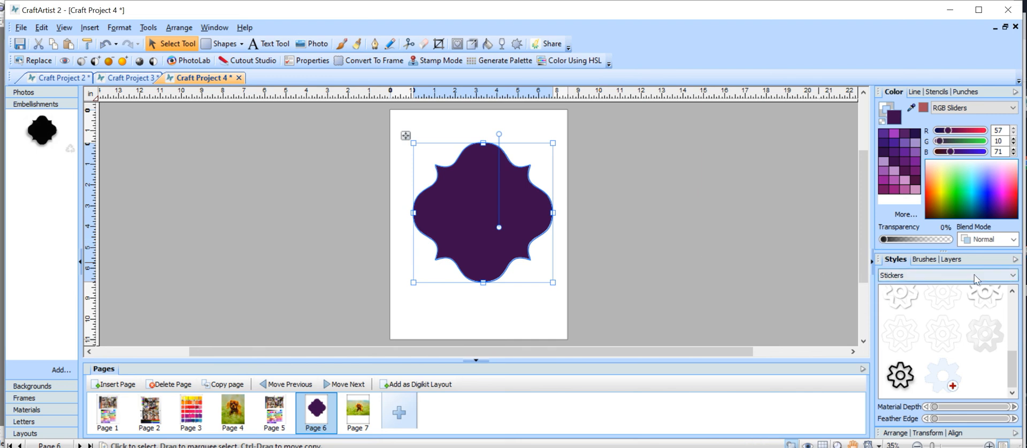
{"action": "mouse_move", "coordinate": [1026, 268]}
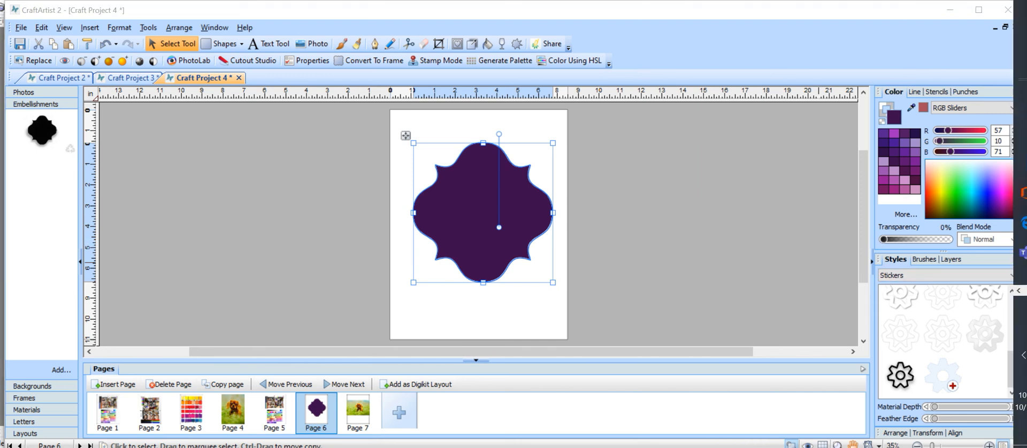
{"action": "scroll", "coordinate": [1022, 192], "scroll_direction": "down", "scroll_amount": 2}
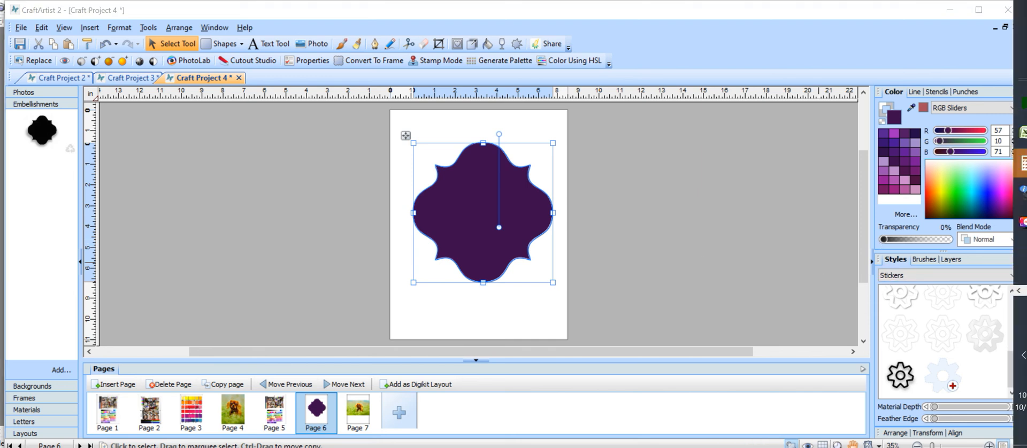
{"action": "mouse_move", "coordinate": [1021, 221]}
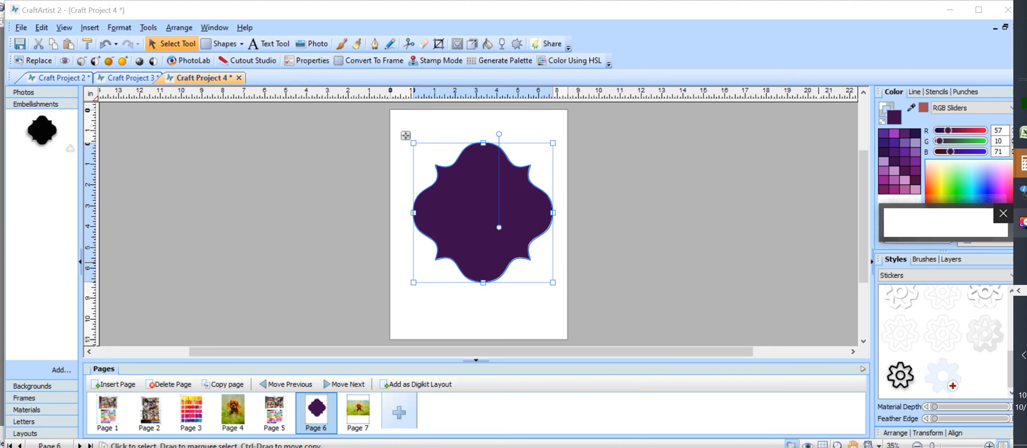